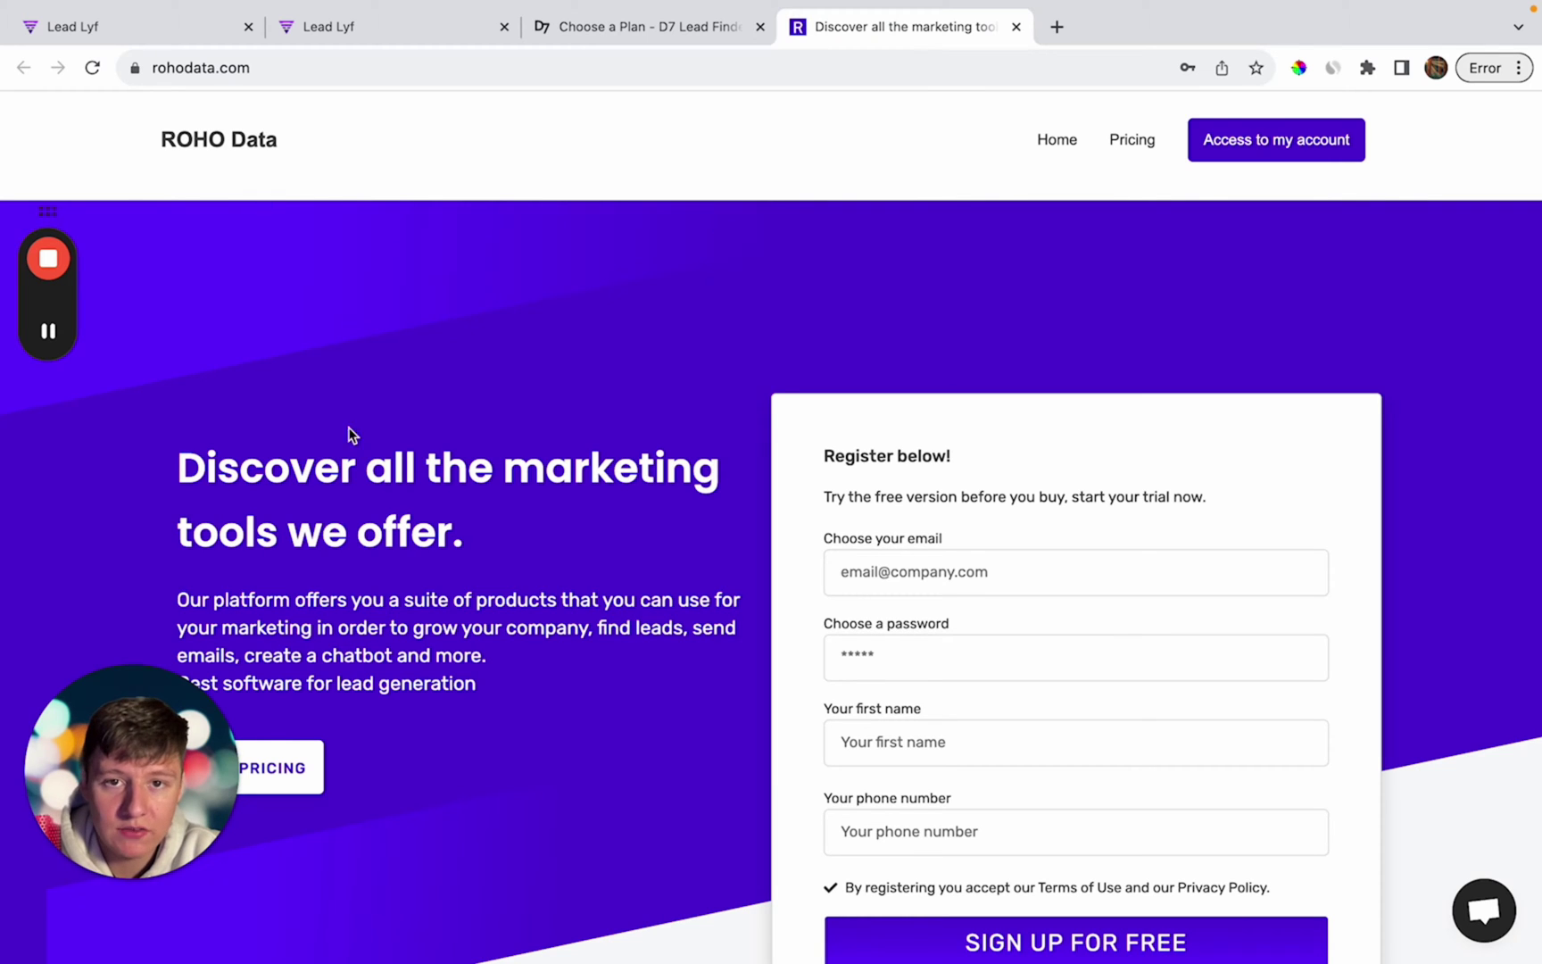
Step: Browse the ROHO Data landing page and open VIEW PRICING to scroll through the plans
scroll(362, 450, "down", 3)
scroll(661, 554, "up", 2)
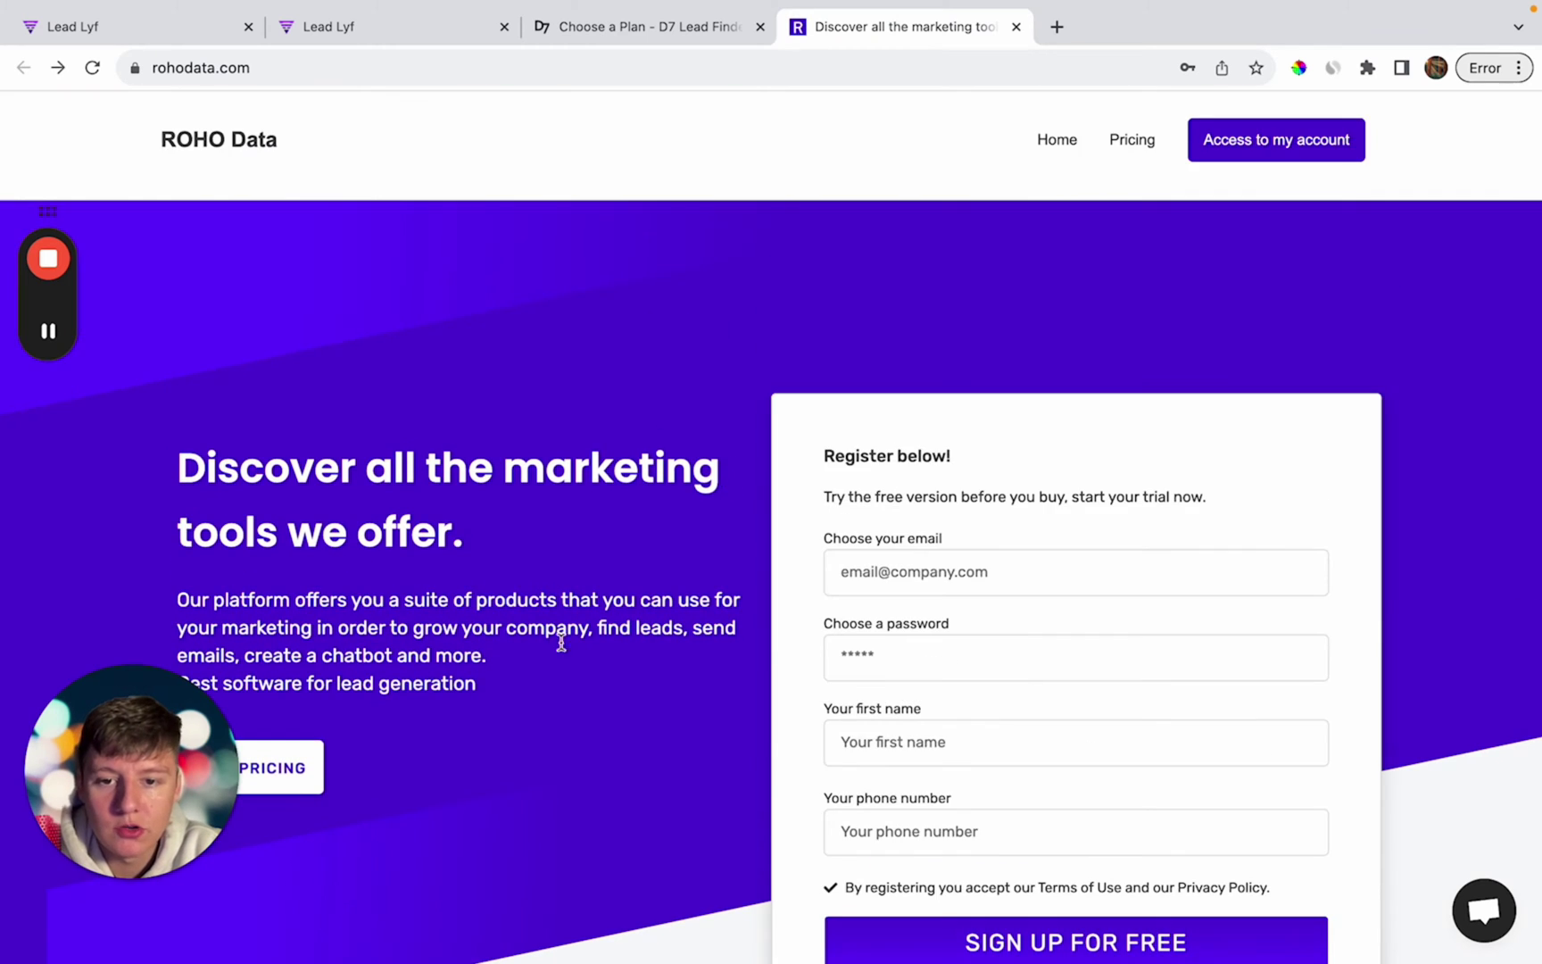
scroll(526, 675, "down", 3)
left_click(267, 552)
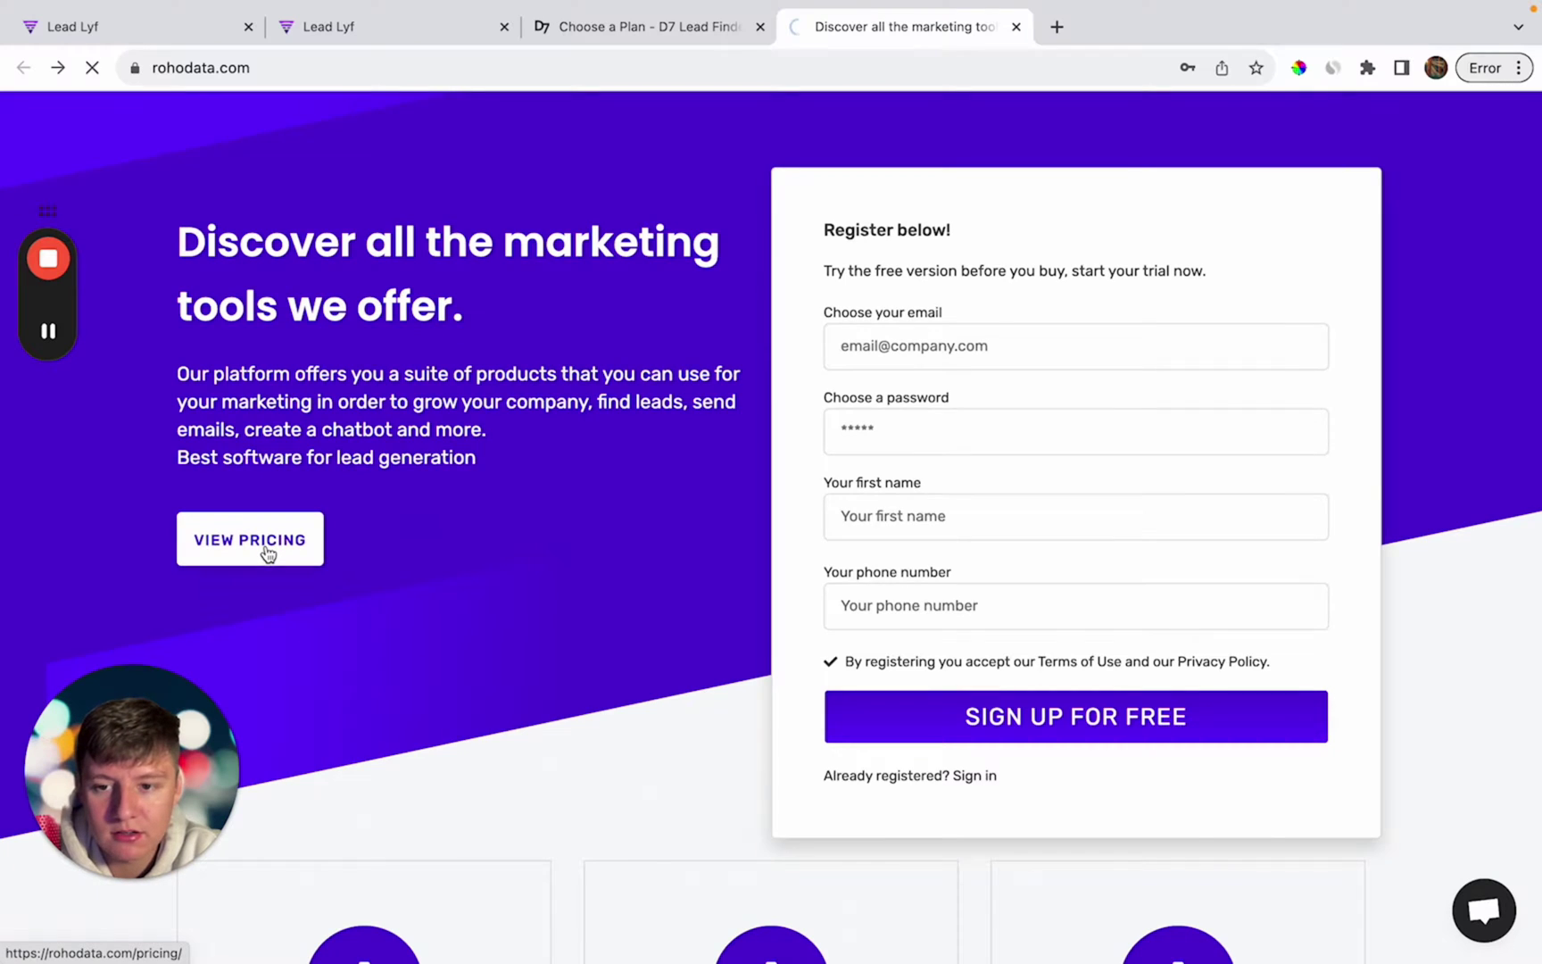
scroll(276, 458, "down", 4)
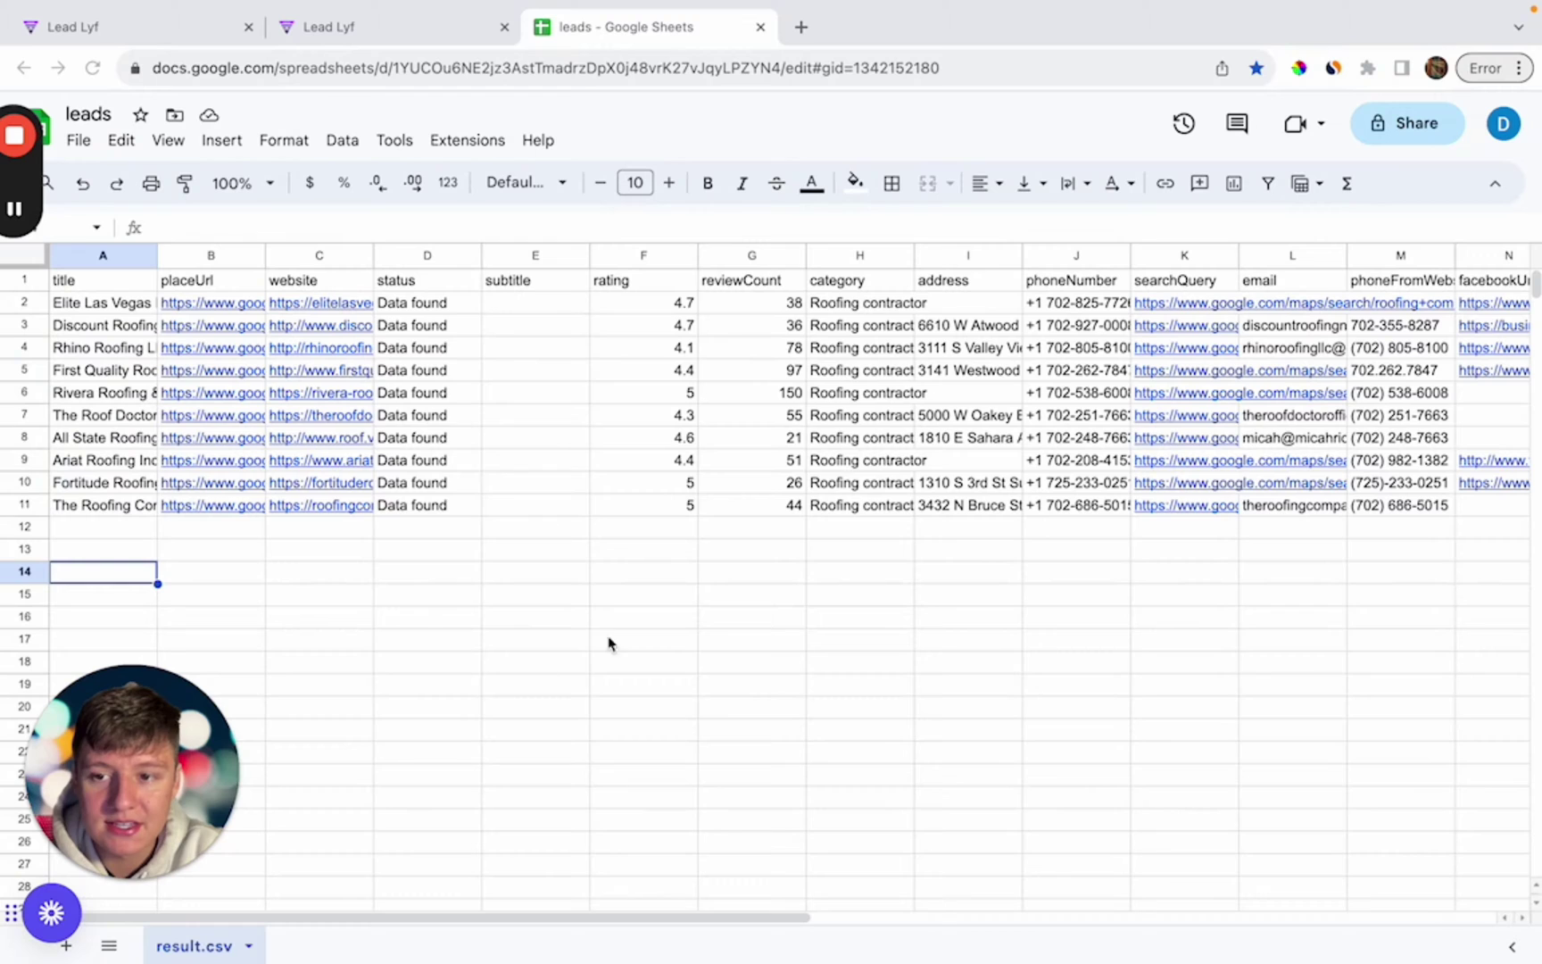
Step: Scroll sideways through the leads sheet's rating, reviewCount, address, phone and email columns
scroll(619, 601, "right", 2)
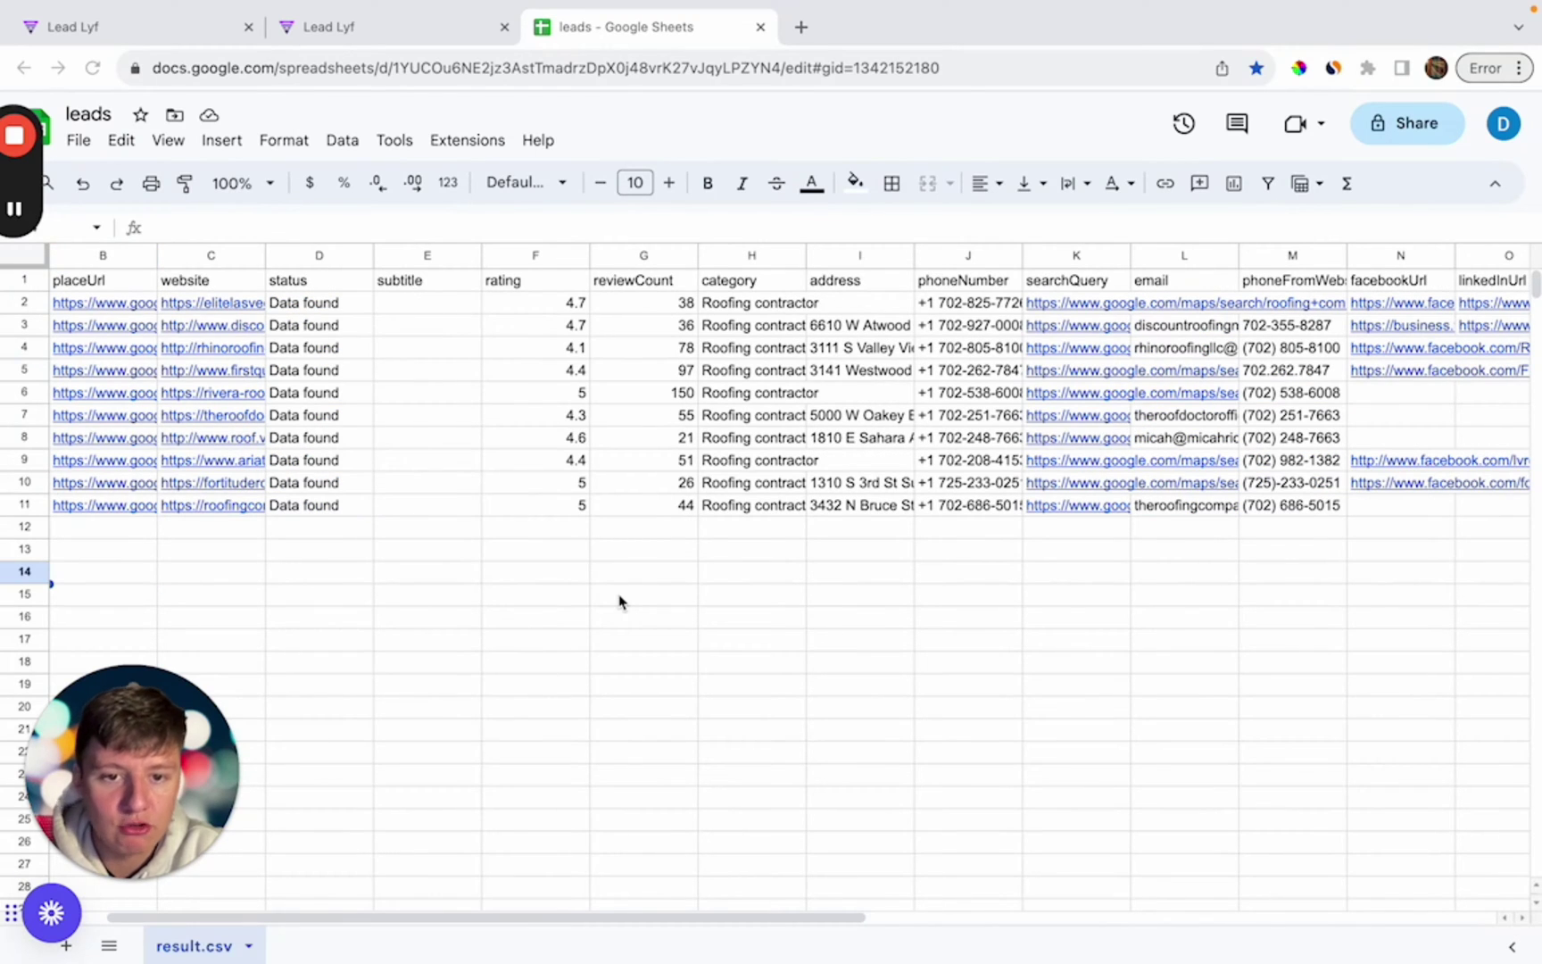
scroll(619, 602, "left", 2)
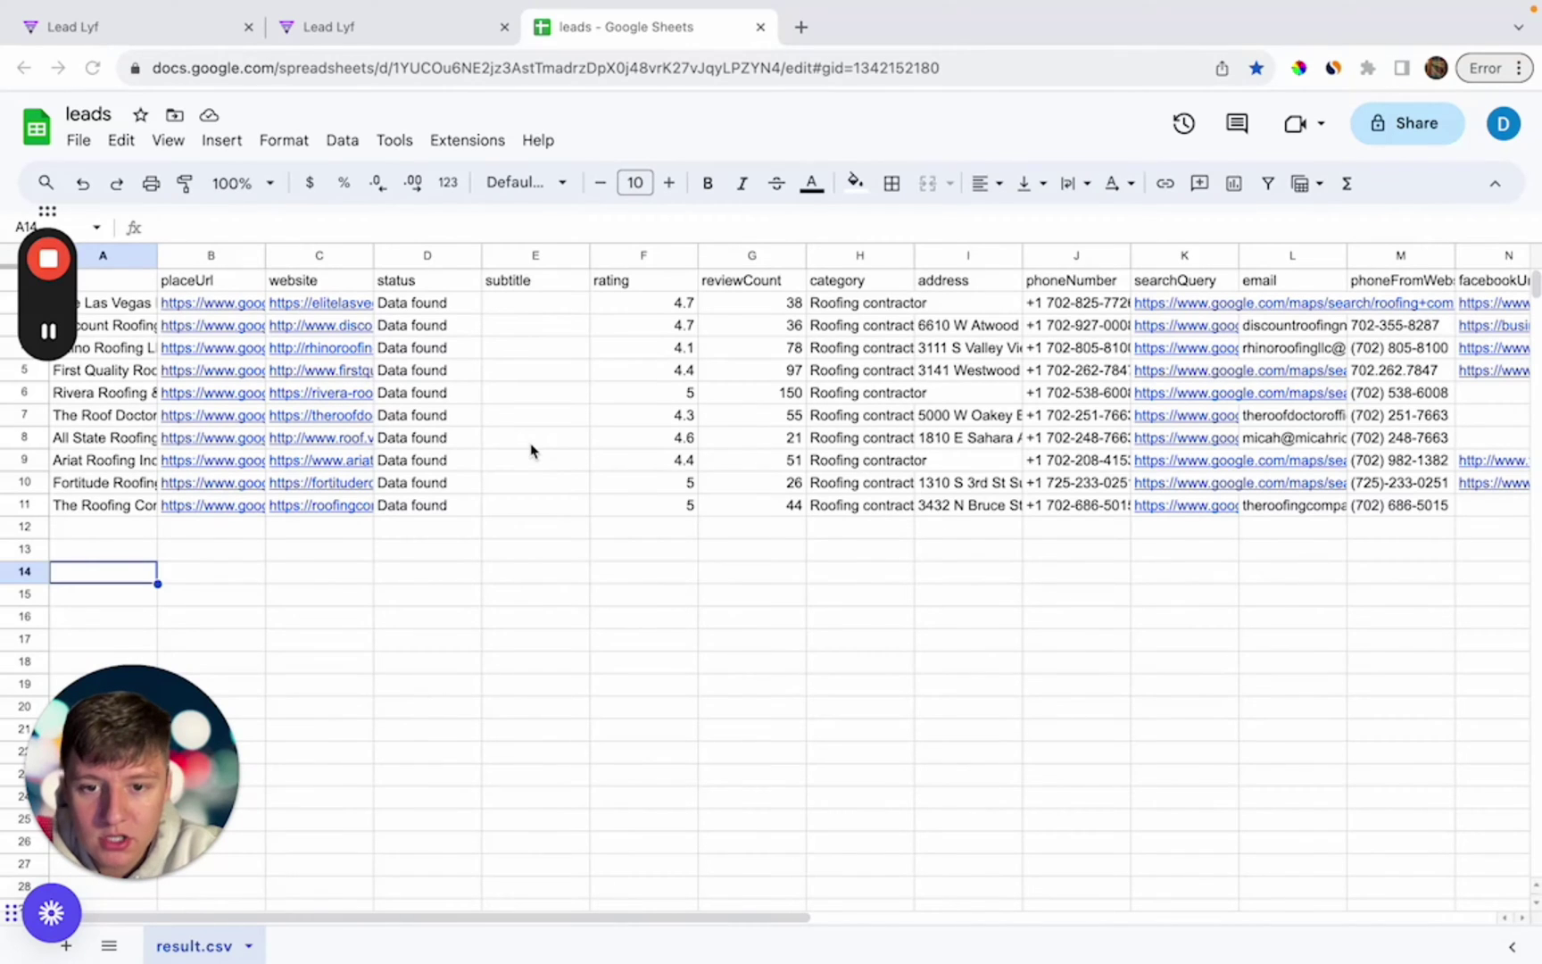
Step: Clear the rows for The Roofing Company LLC, Fortitude Roofing and Rivera Roofing
left_click(37, 505)
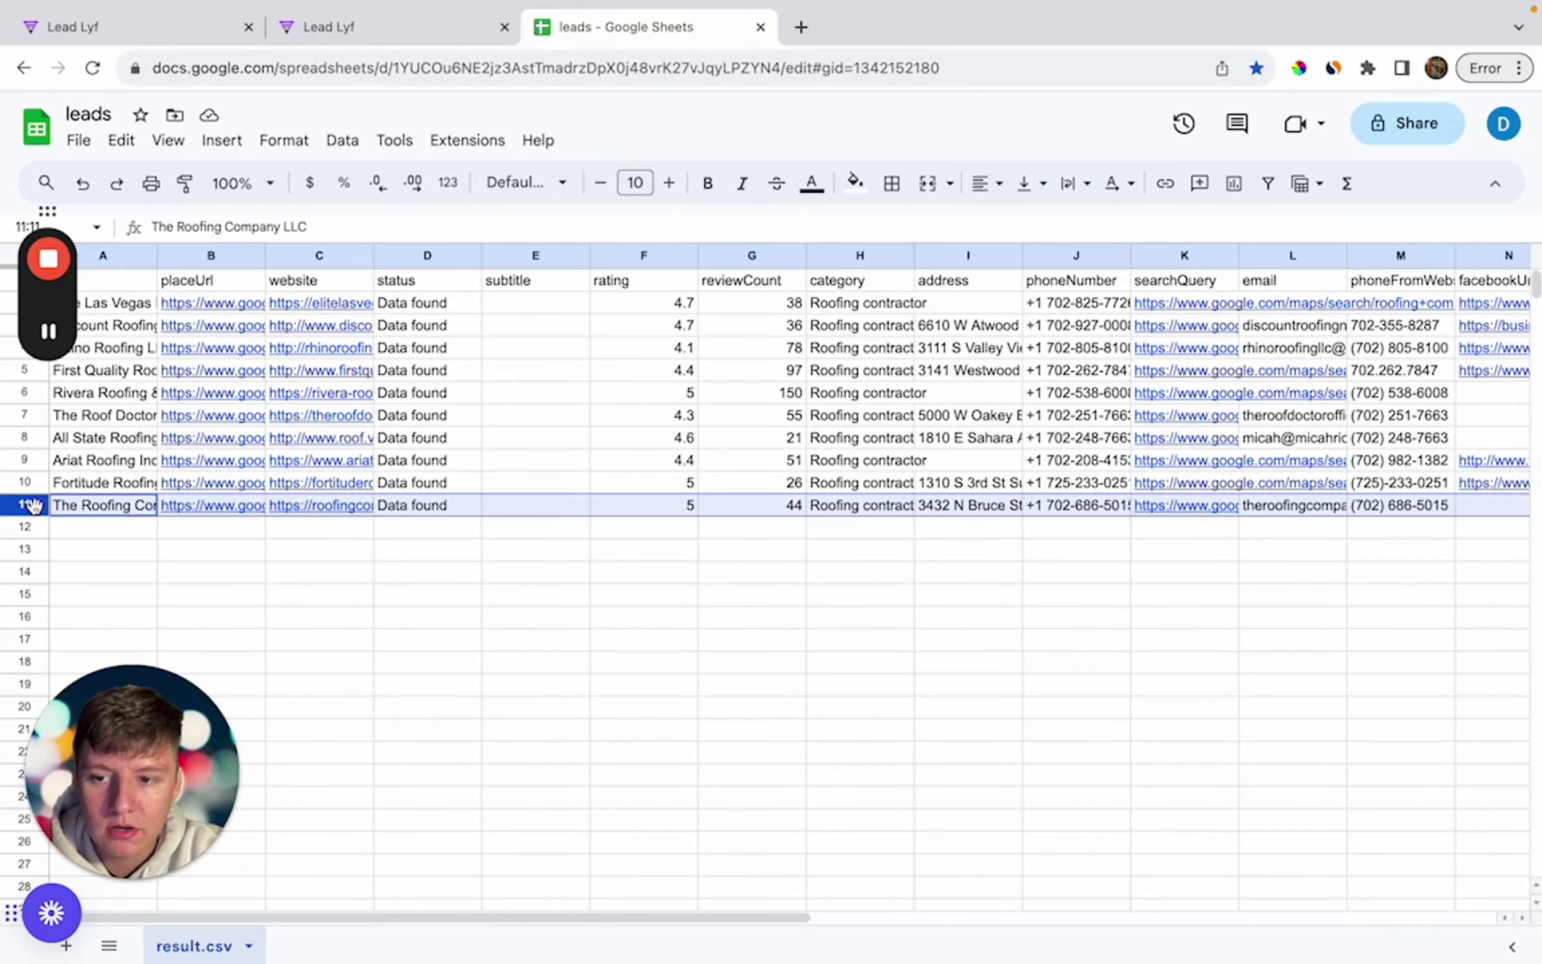
key("Delete")
left_click(36, 482)
key("Delete")
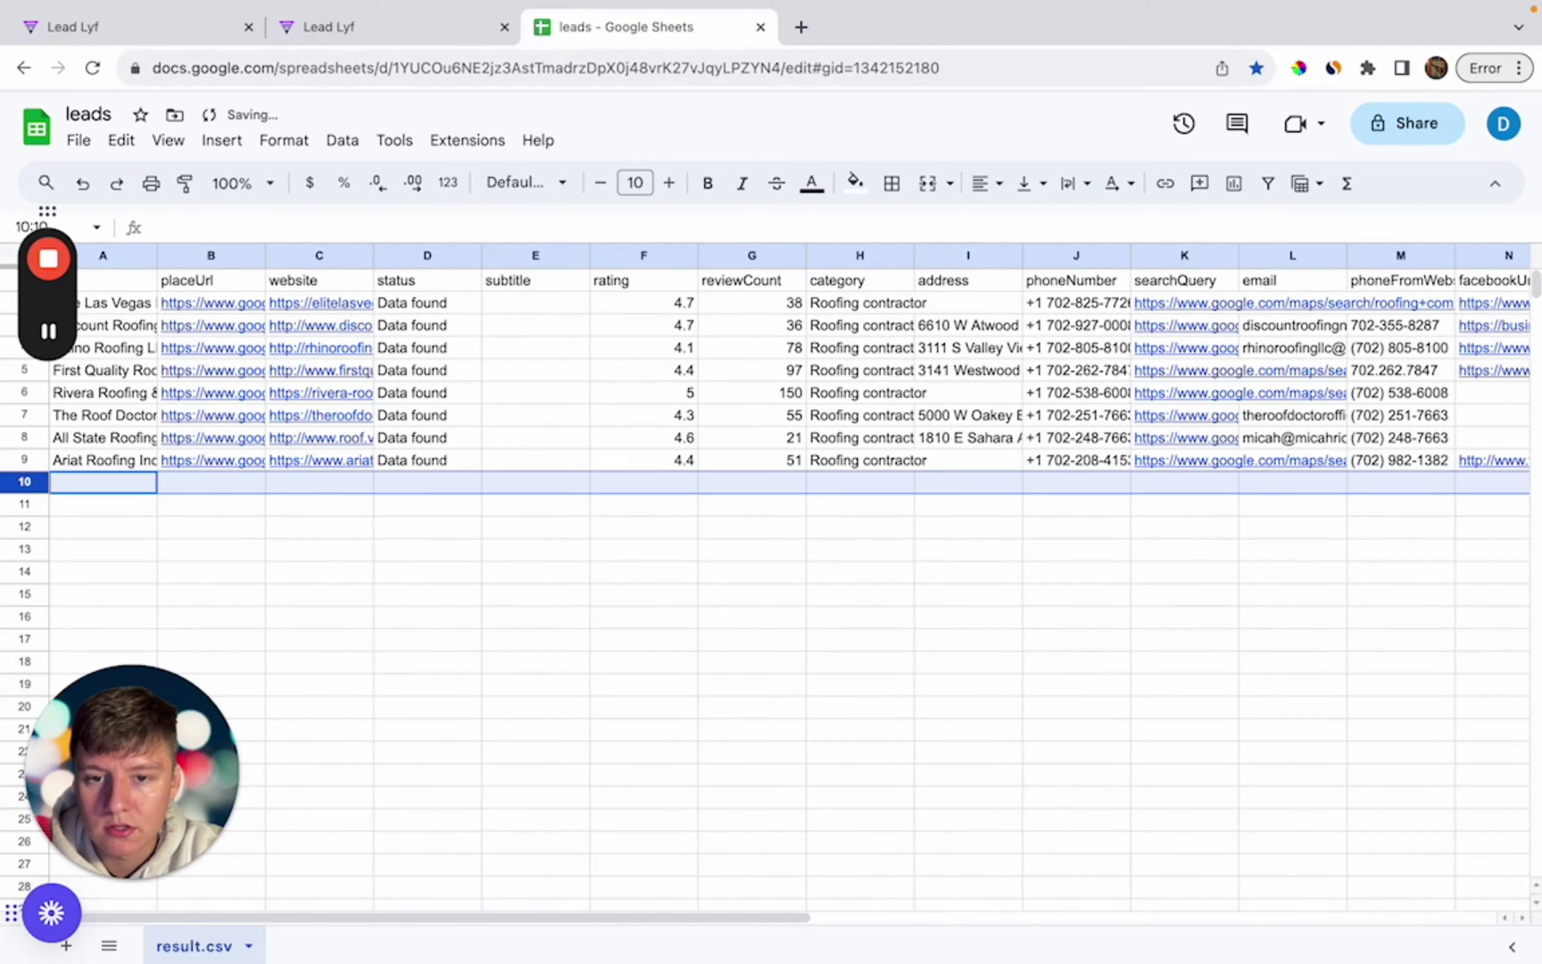
left_click(36, 393)
key("Delete")
left_click(148, 493)
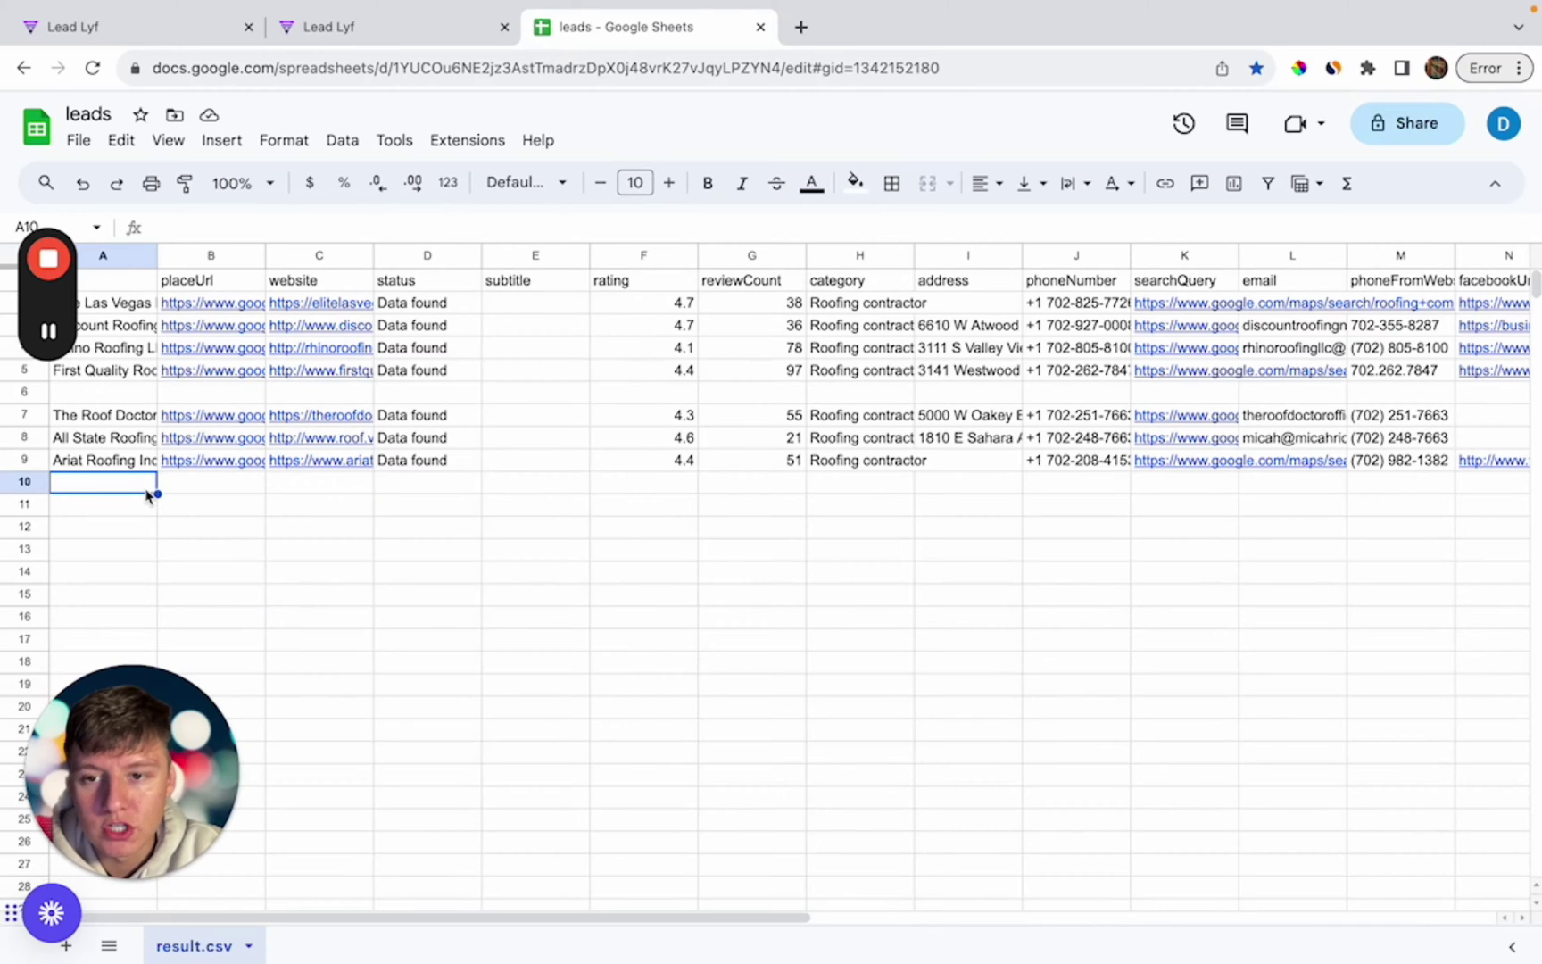
Step: Download the trimmed leads sheet as a file from the File menu
mouse_move(317, 308)
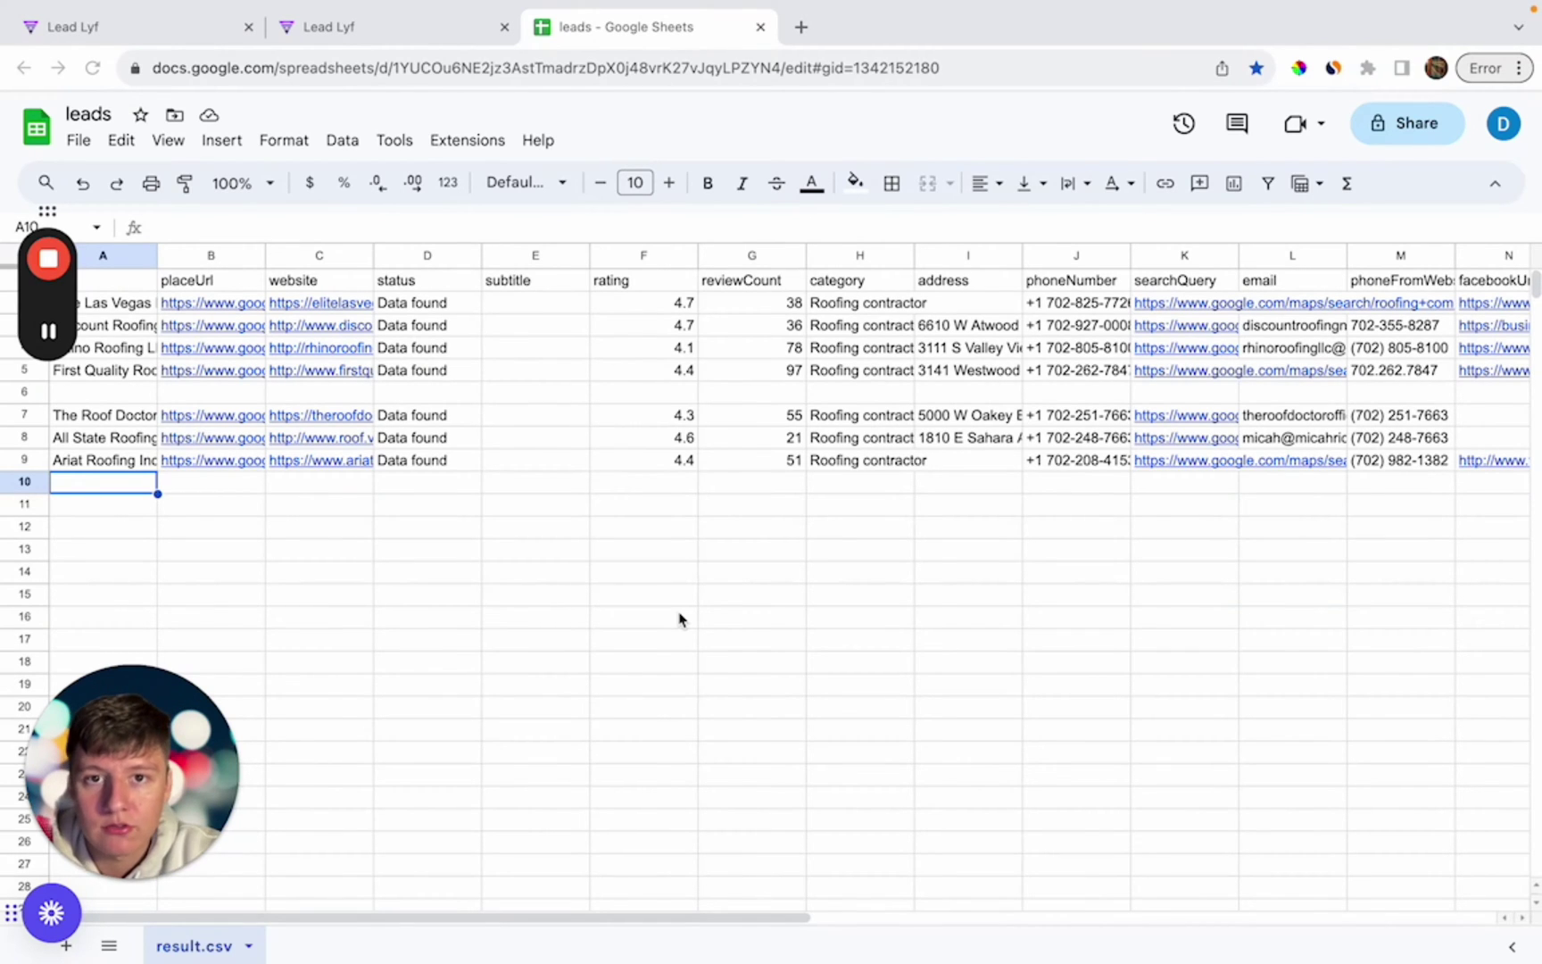
left_click(79, 140)
mouse_move(178, 401)
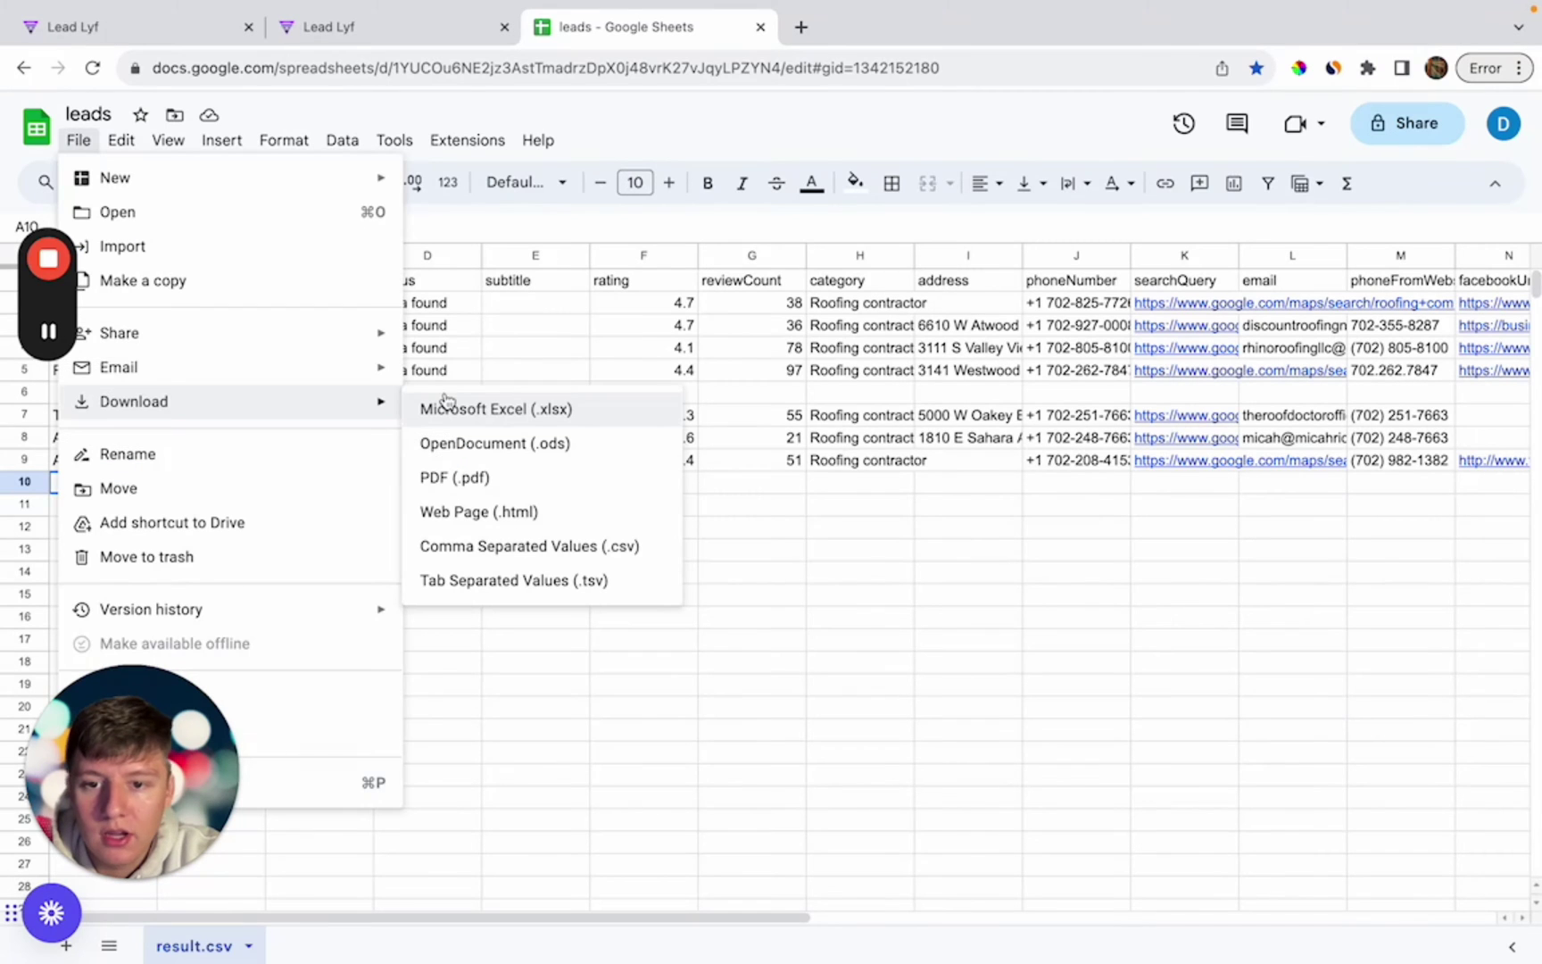
left_click(485, 546)
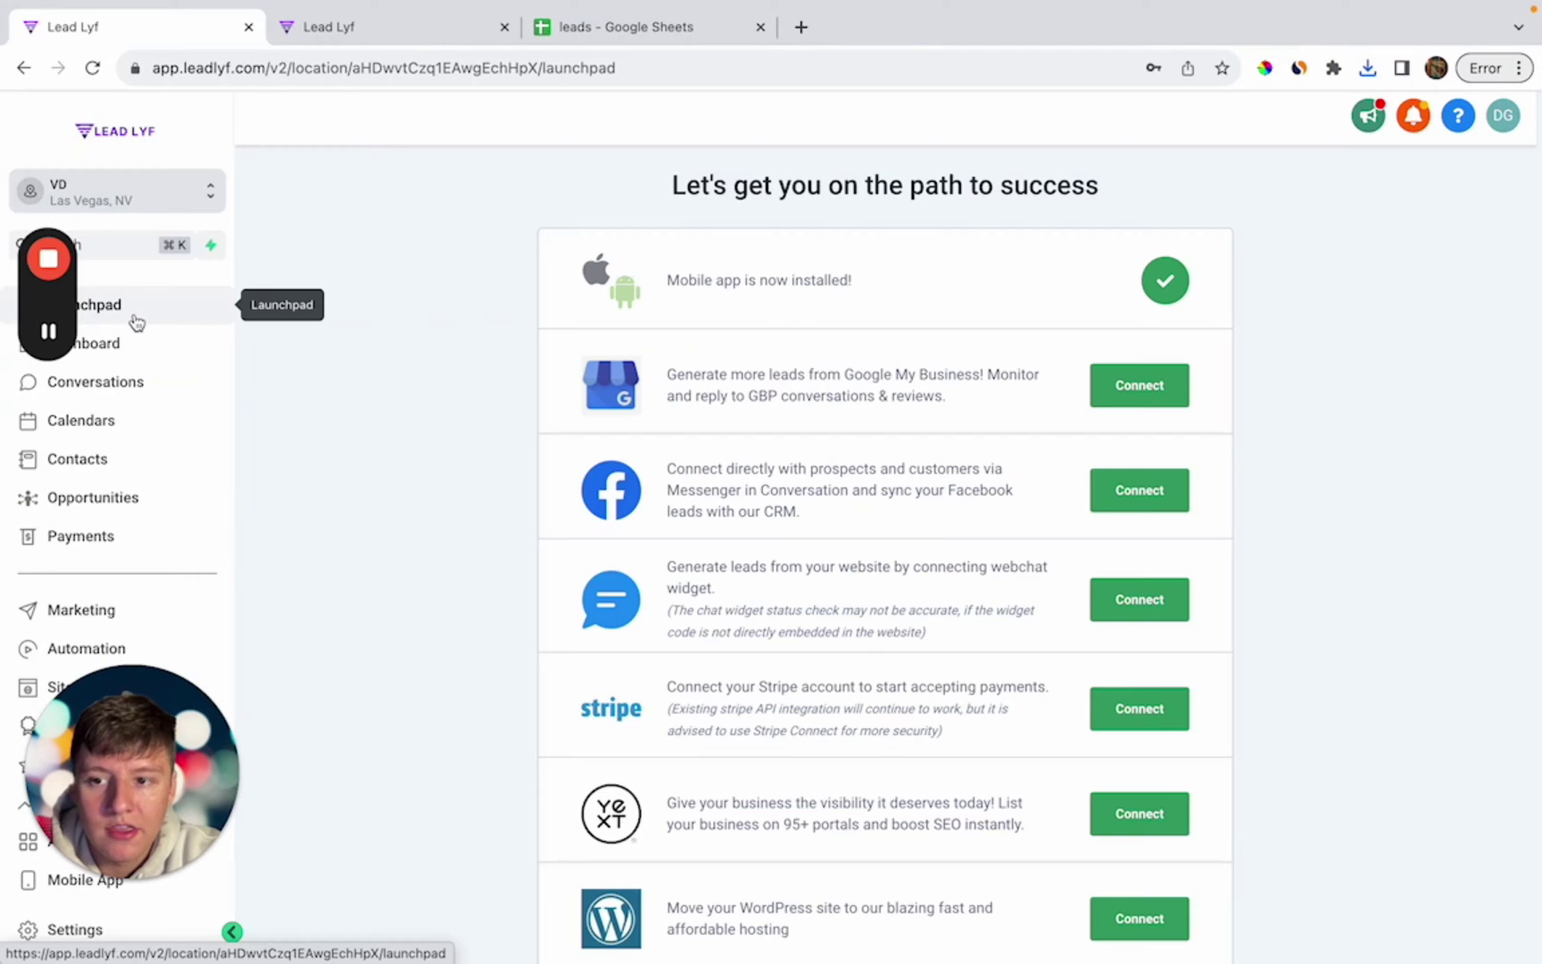
Step: Open the Lead Lyf Contacts list and begin an Import Contacts
left_click(96, 463)
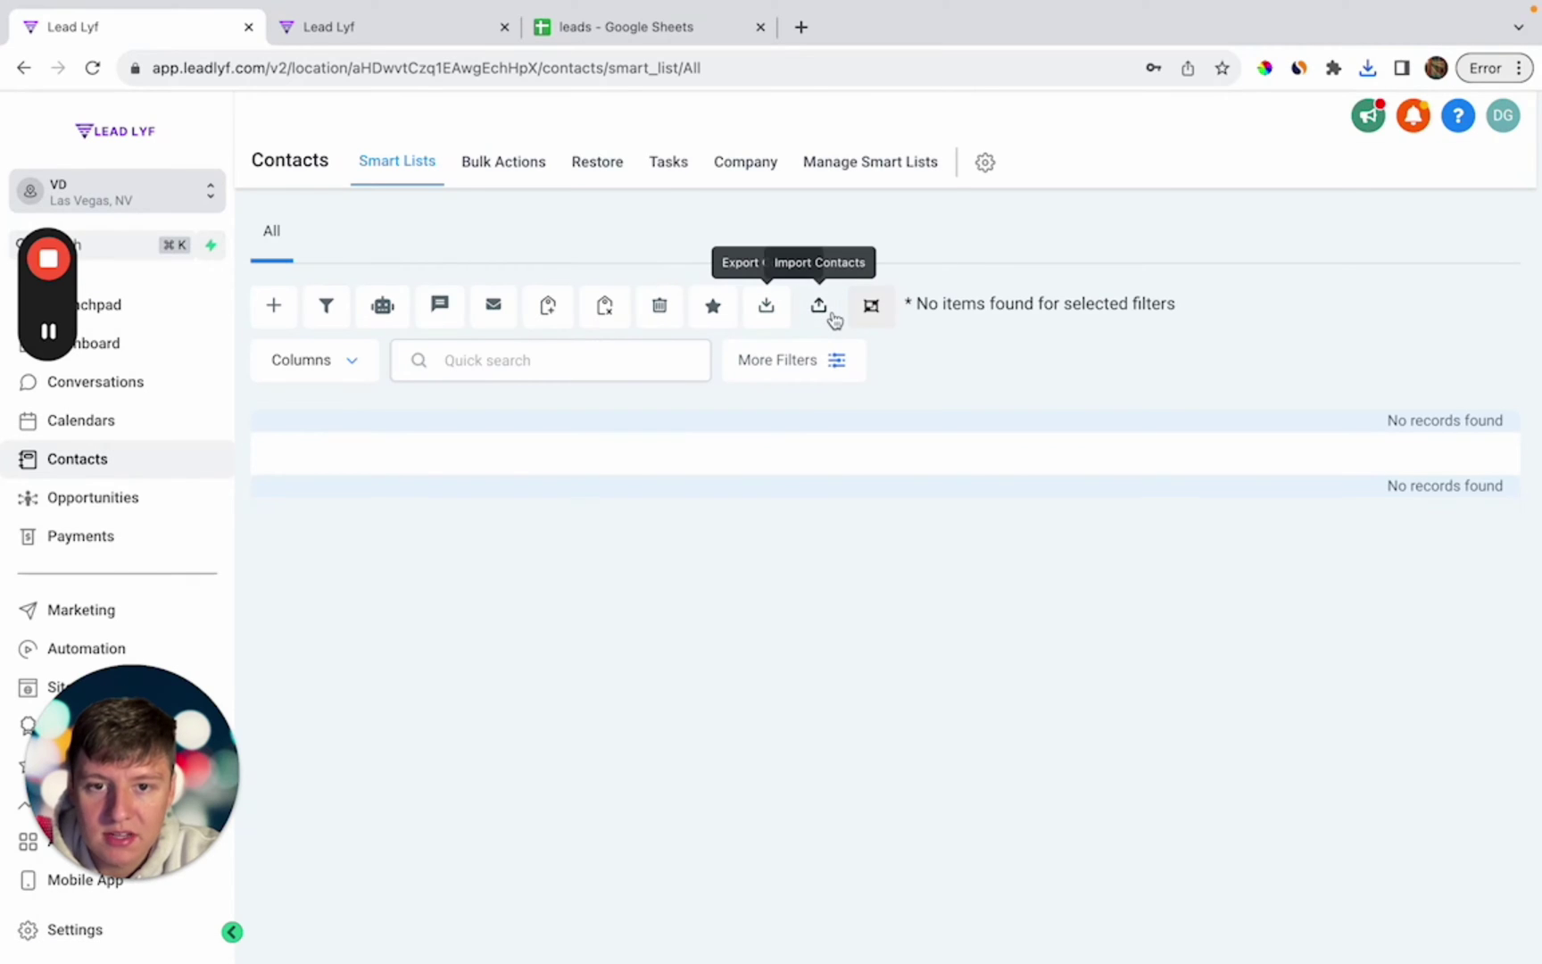
left_click(830, 317)
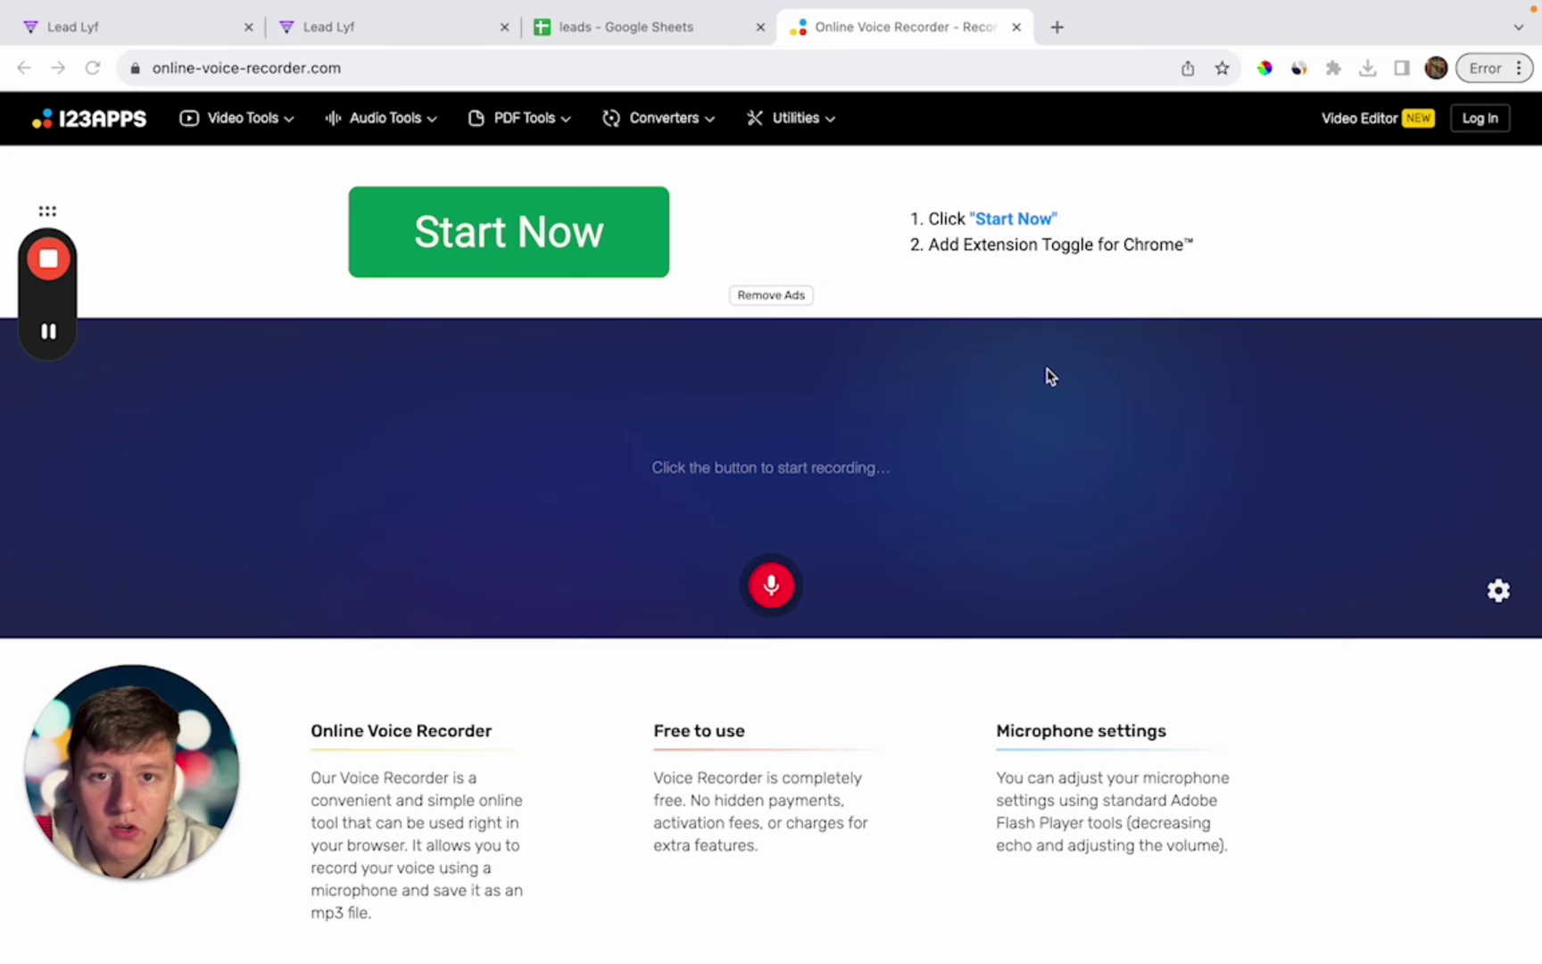
Step: Start recording the voicemail message with the red microphone button
left_click(774, 587)
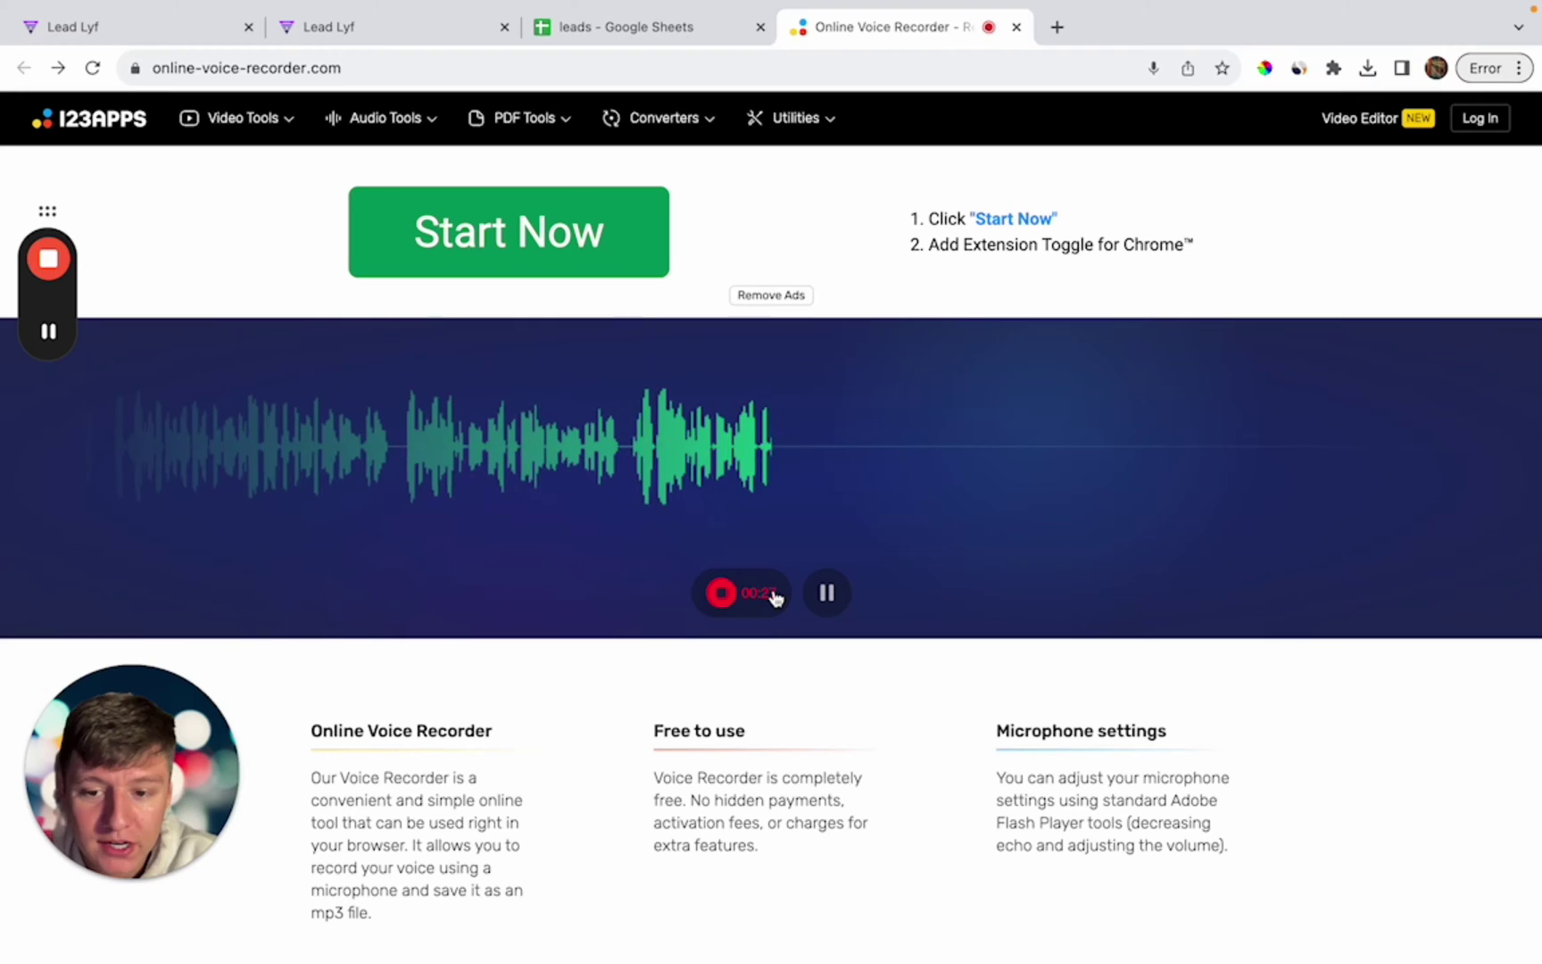
Step: Stop recording, trim the clip to 00:08.2–00:29.3, save it, and return to Lead Lyf
left_click(773, 596)
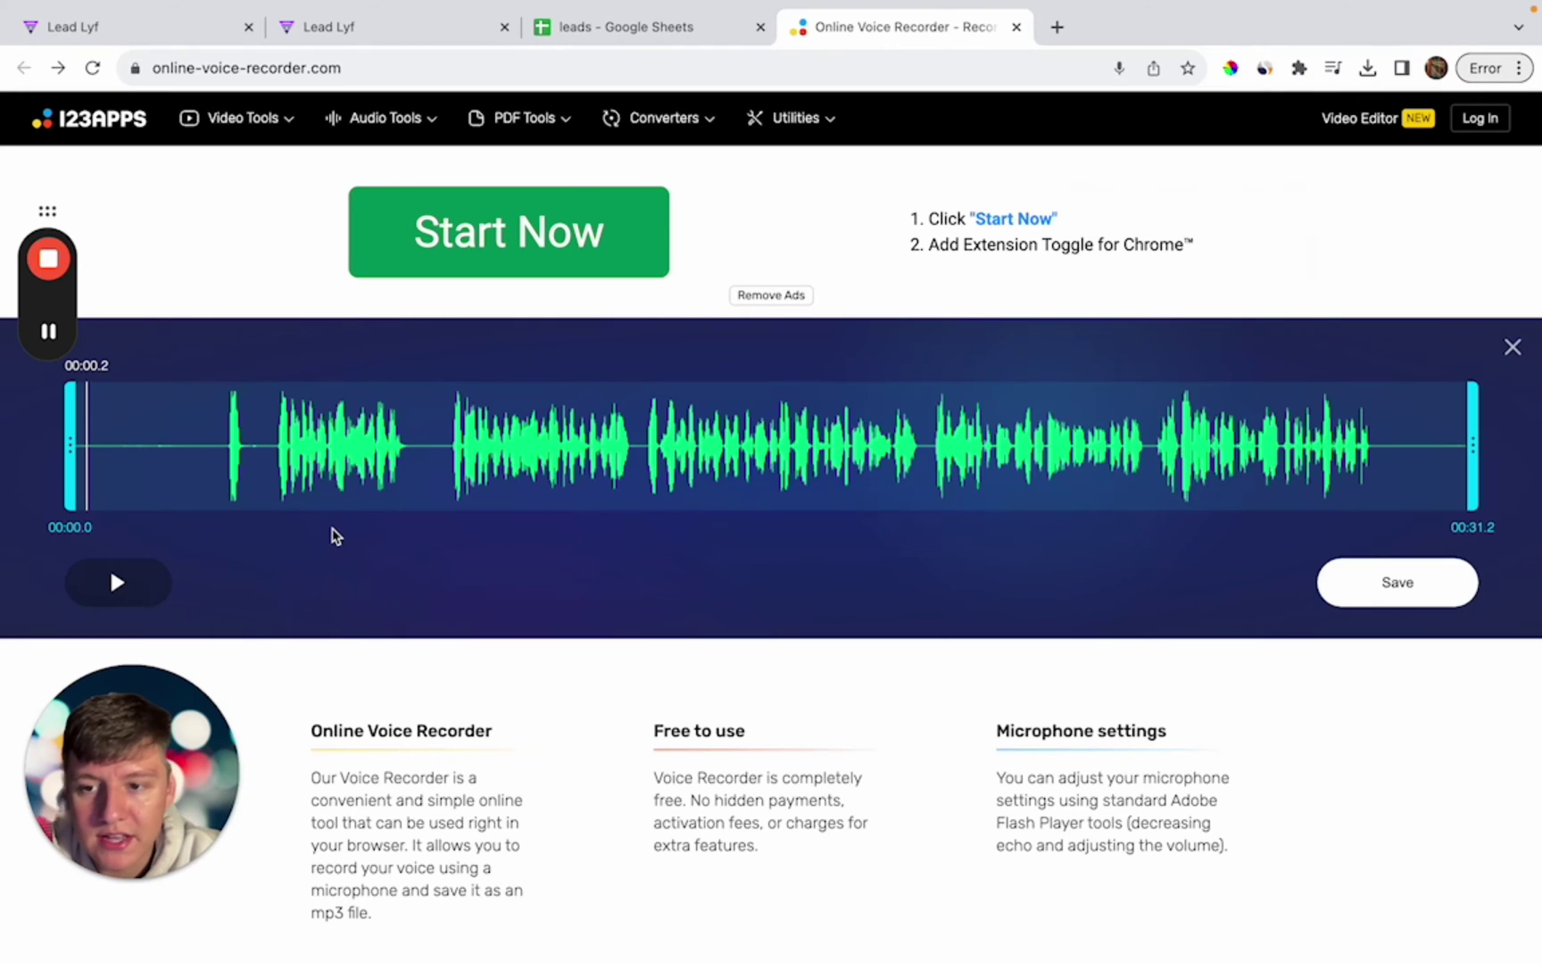
left_click_drag(68, 443, 437, 446)
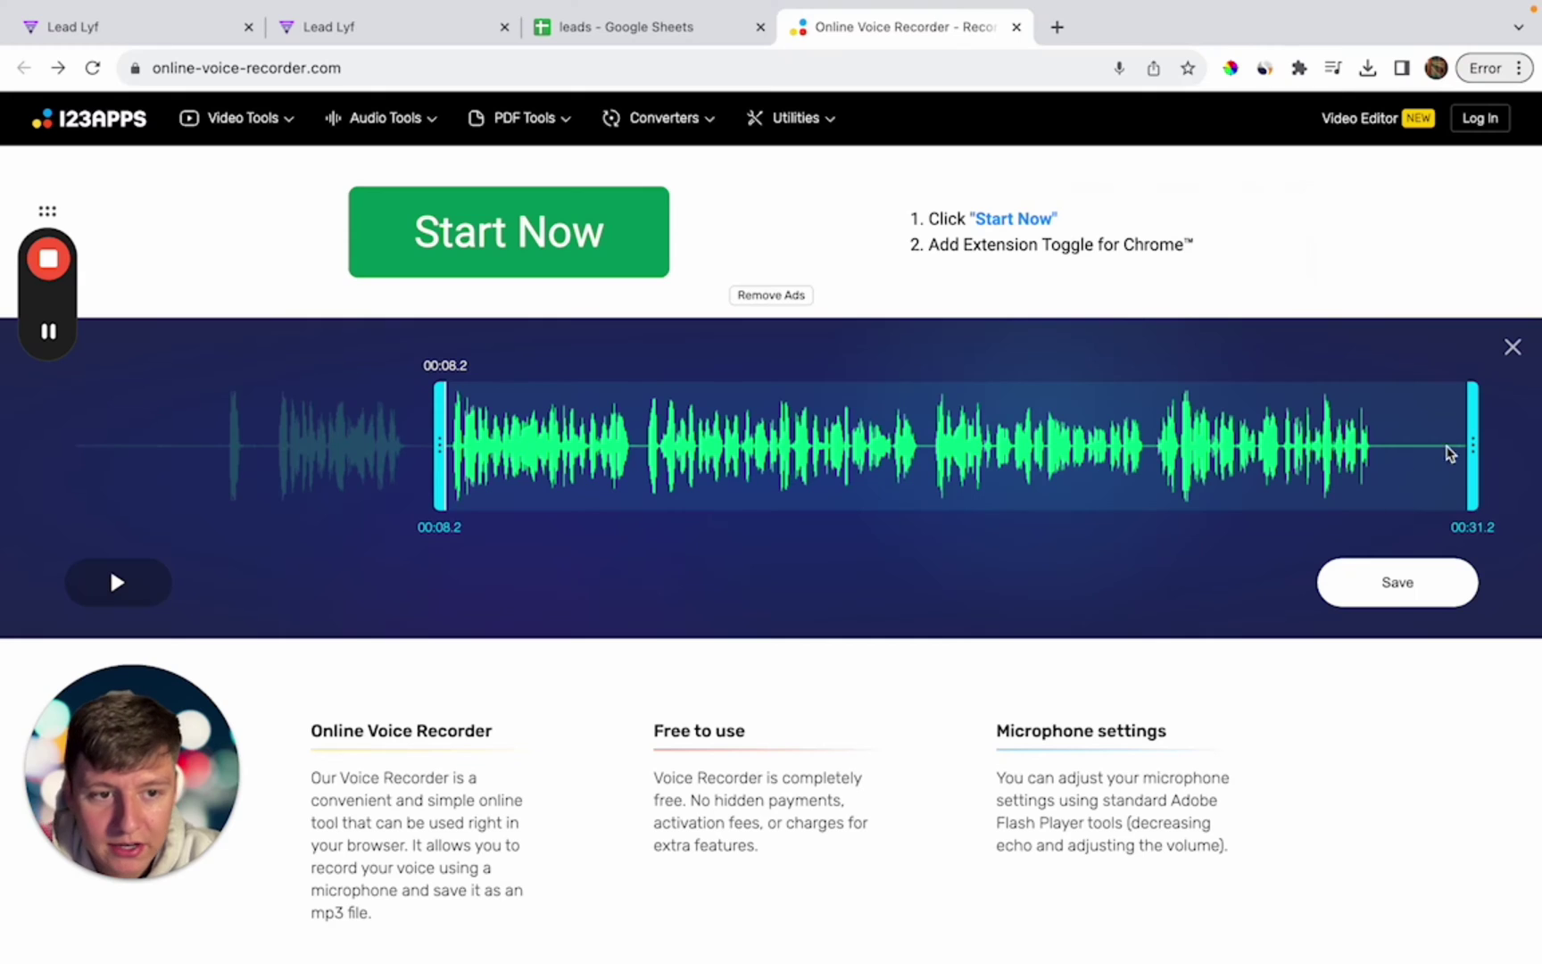
left_click_drag(1471, 442, 1389, 468)
left_click(1385, 581)
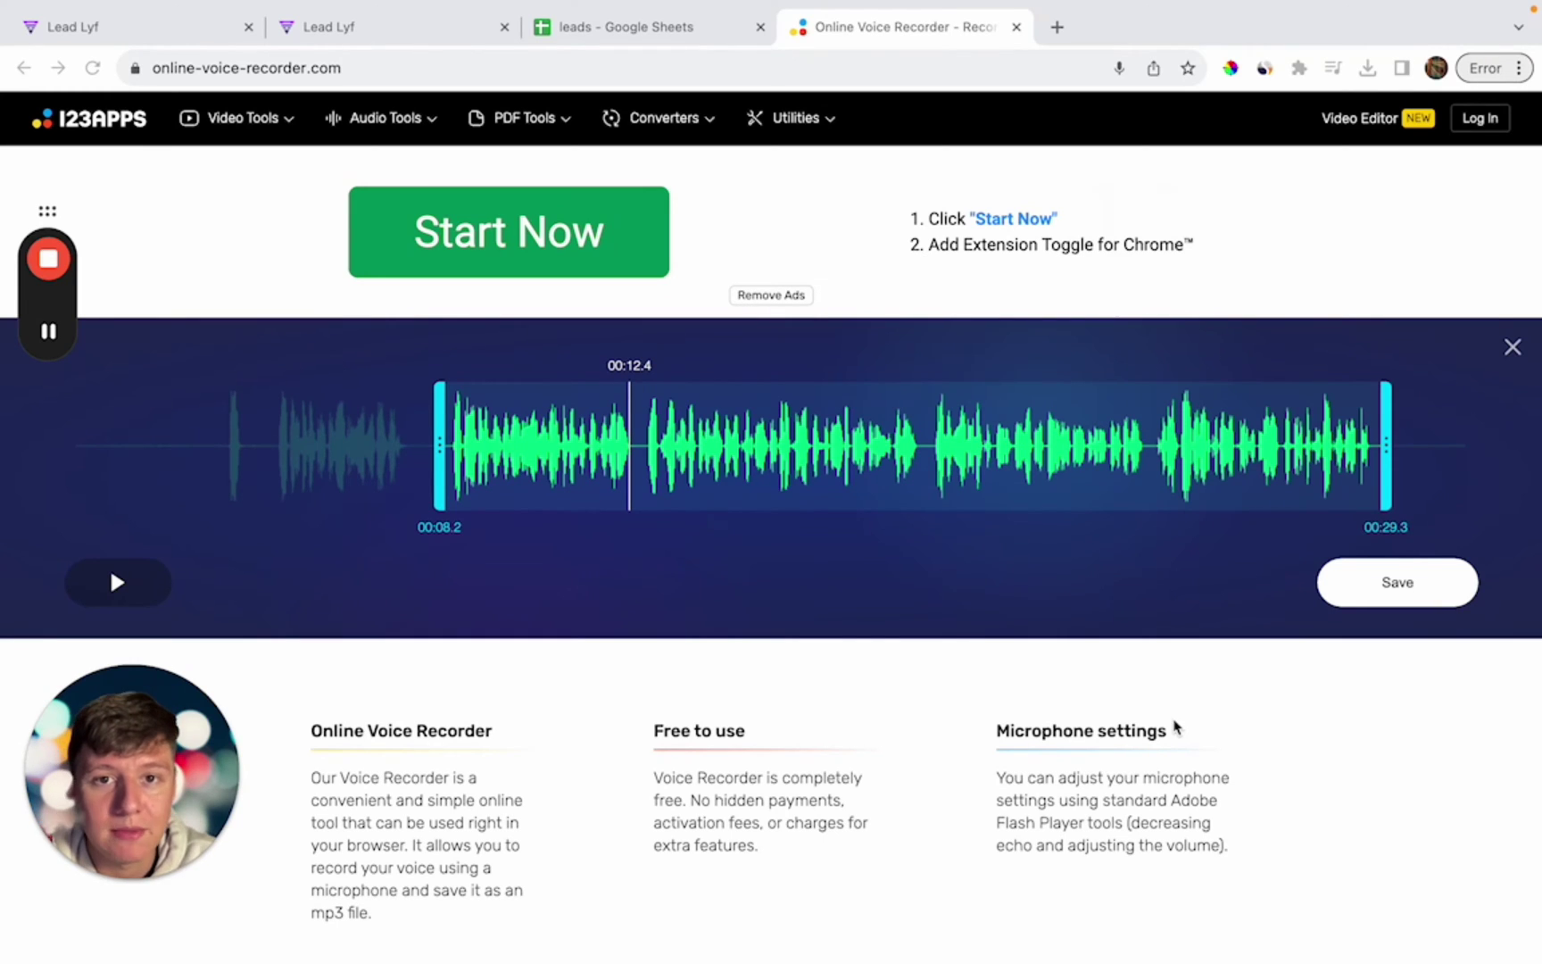
key("super+1")
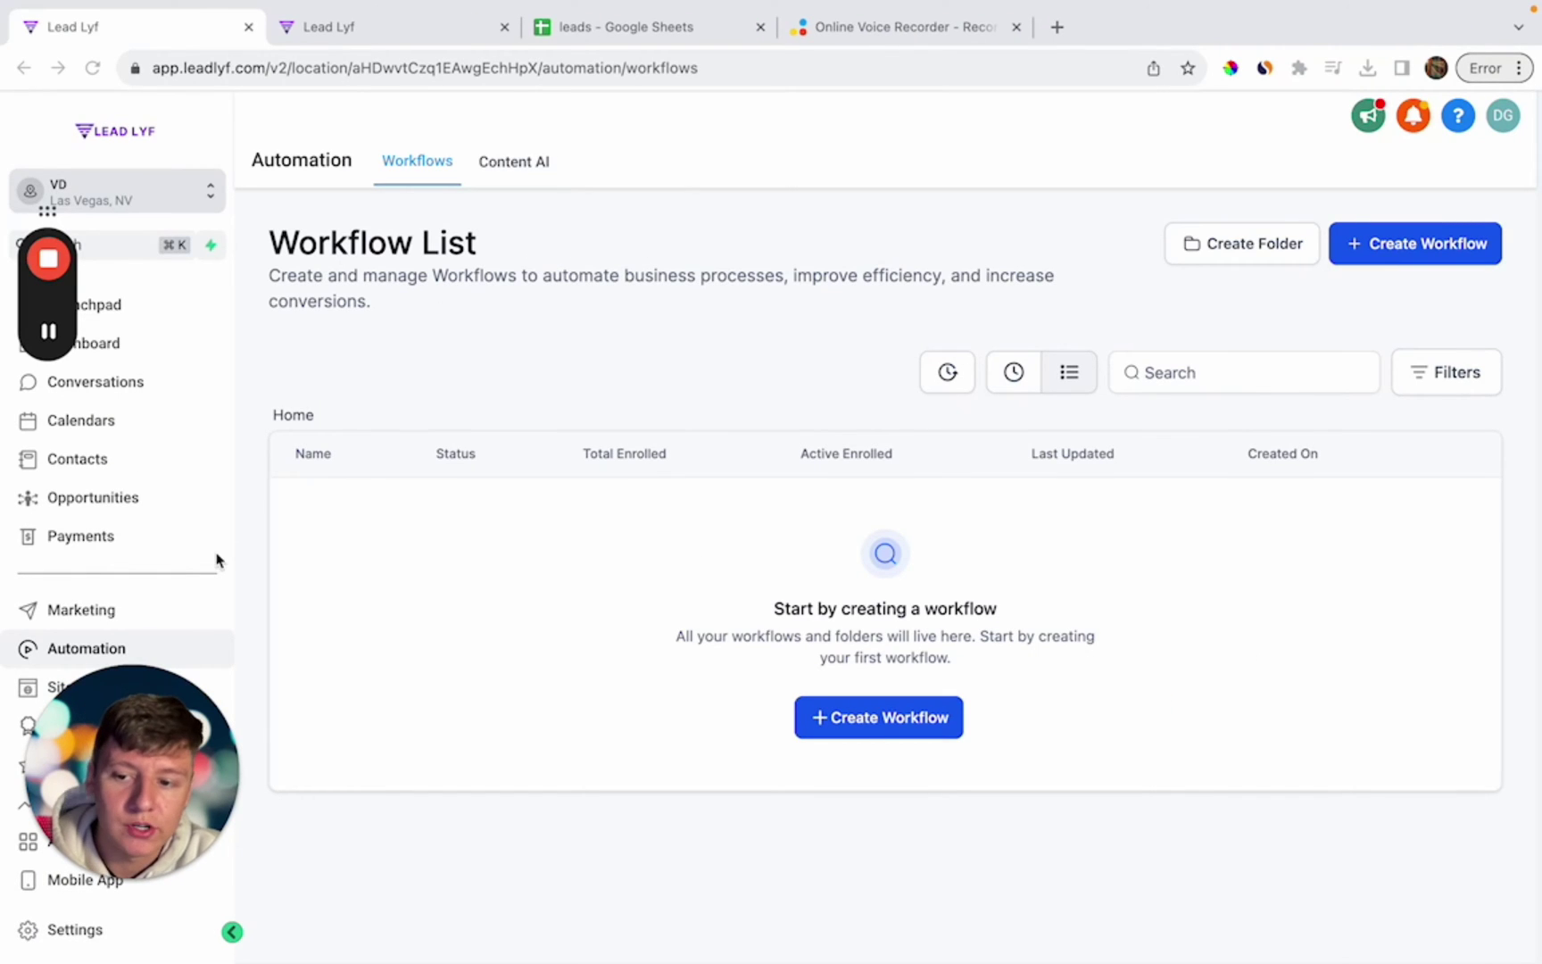
Step: Create a blank workflow from scratch and name it 'Voice Drop'
left_click(870, 714)
left_click(618, 565)
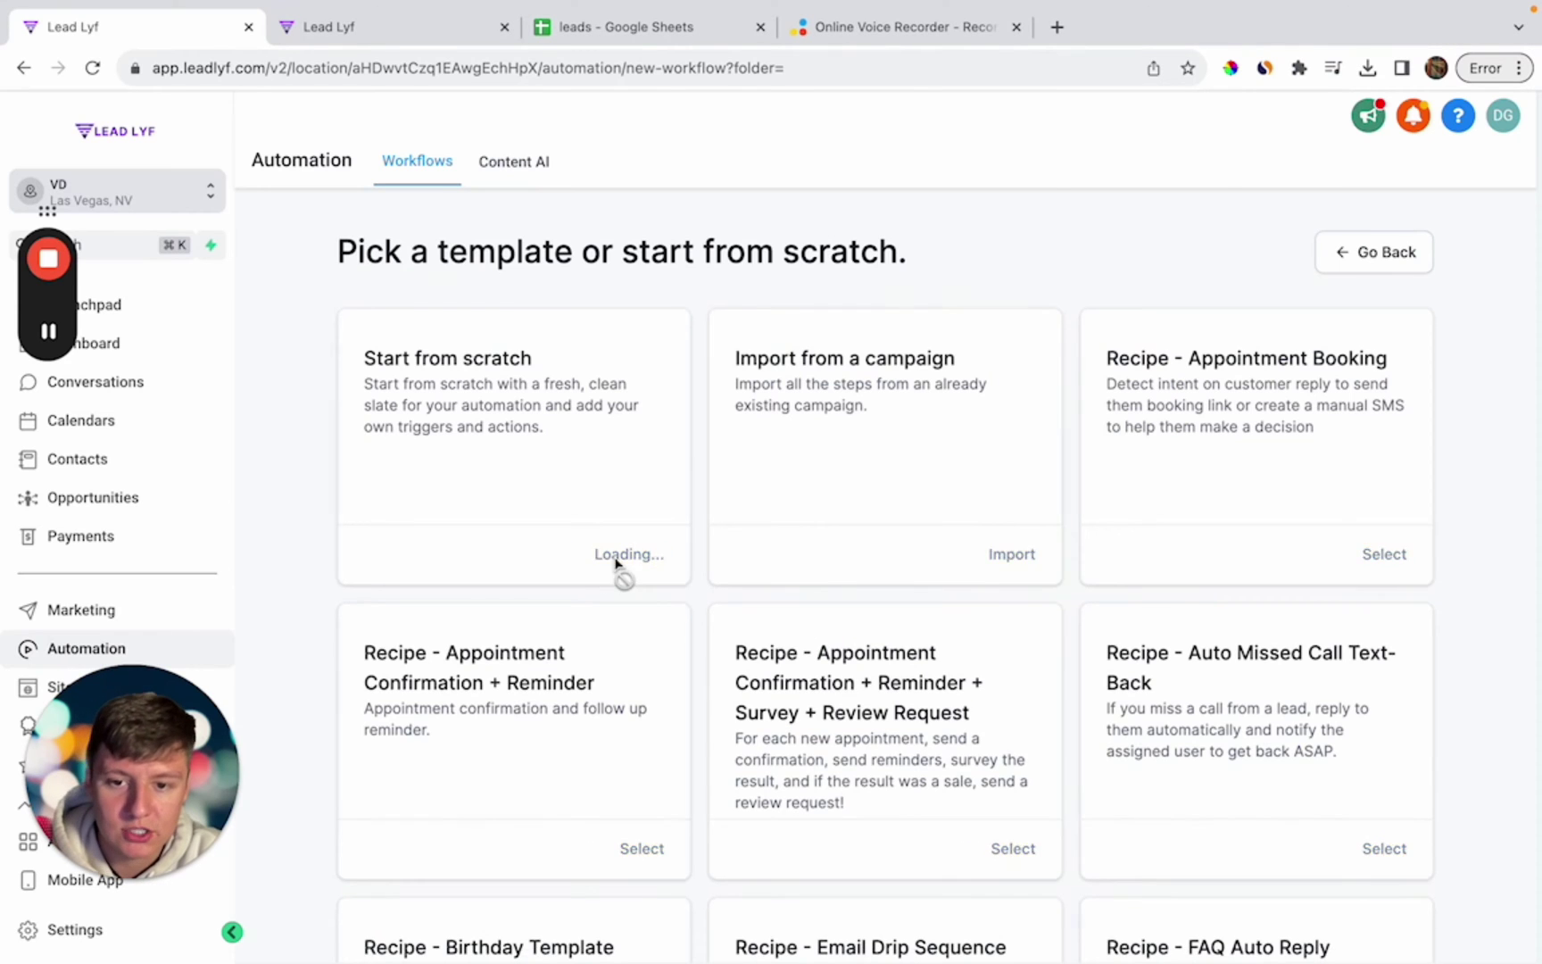
left_click(764, 120)
triple_click(764, 121)
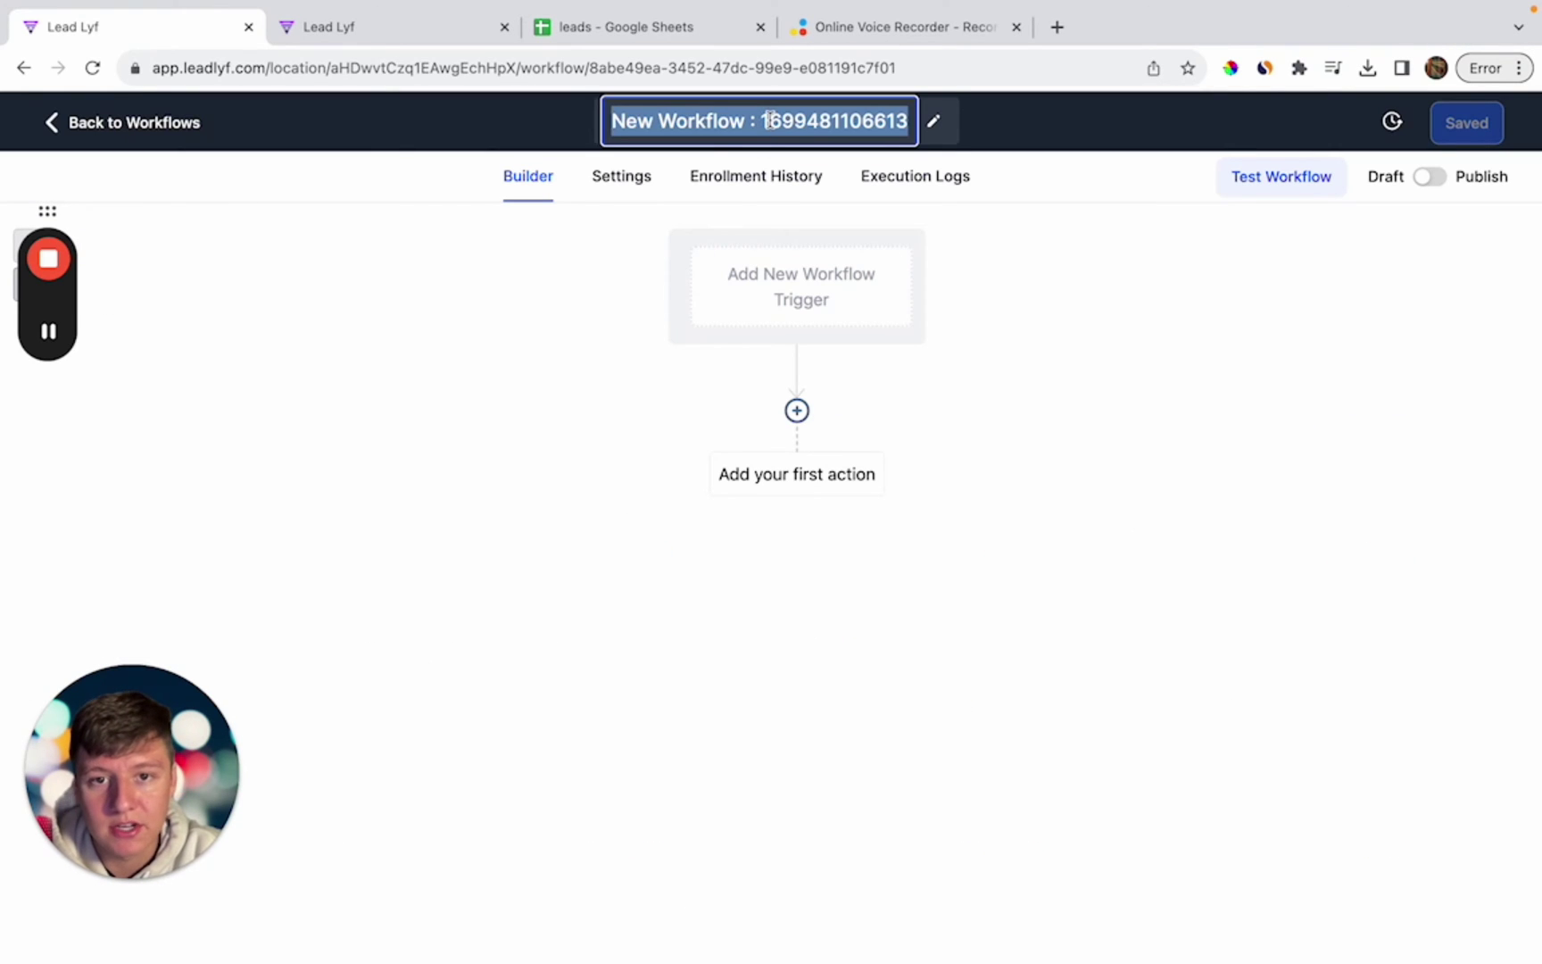
key("BackSpace")
type("Voice Drop")
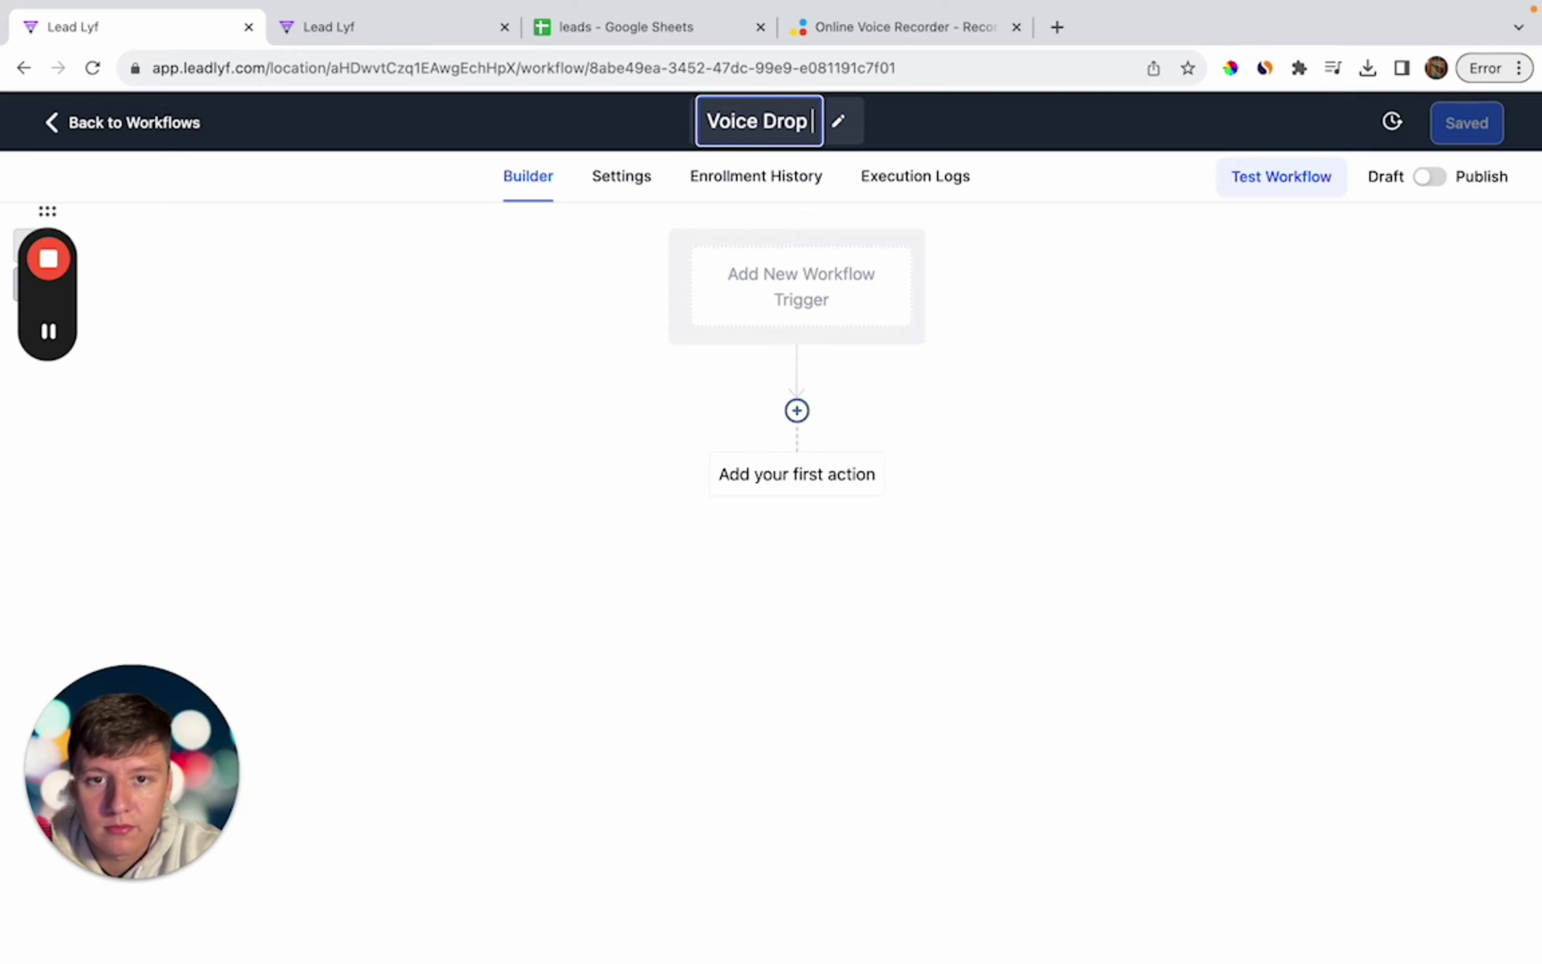
key("Return")
Step: Add a Contact Tag trigger with a Tag Added filter for 'voice drop review offer' and save it
left_click(747, 300)
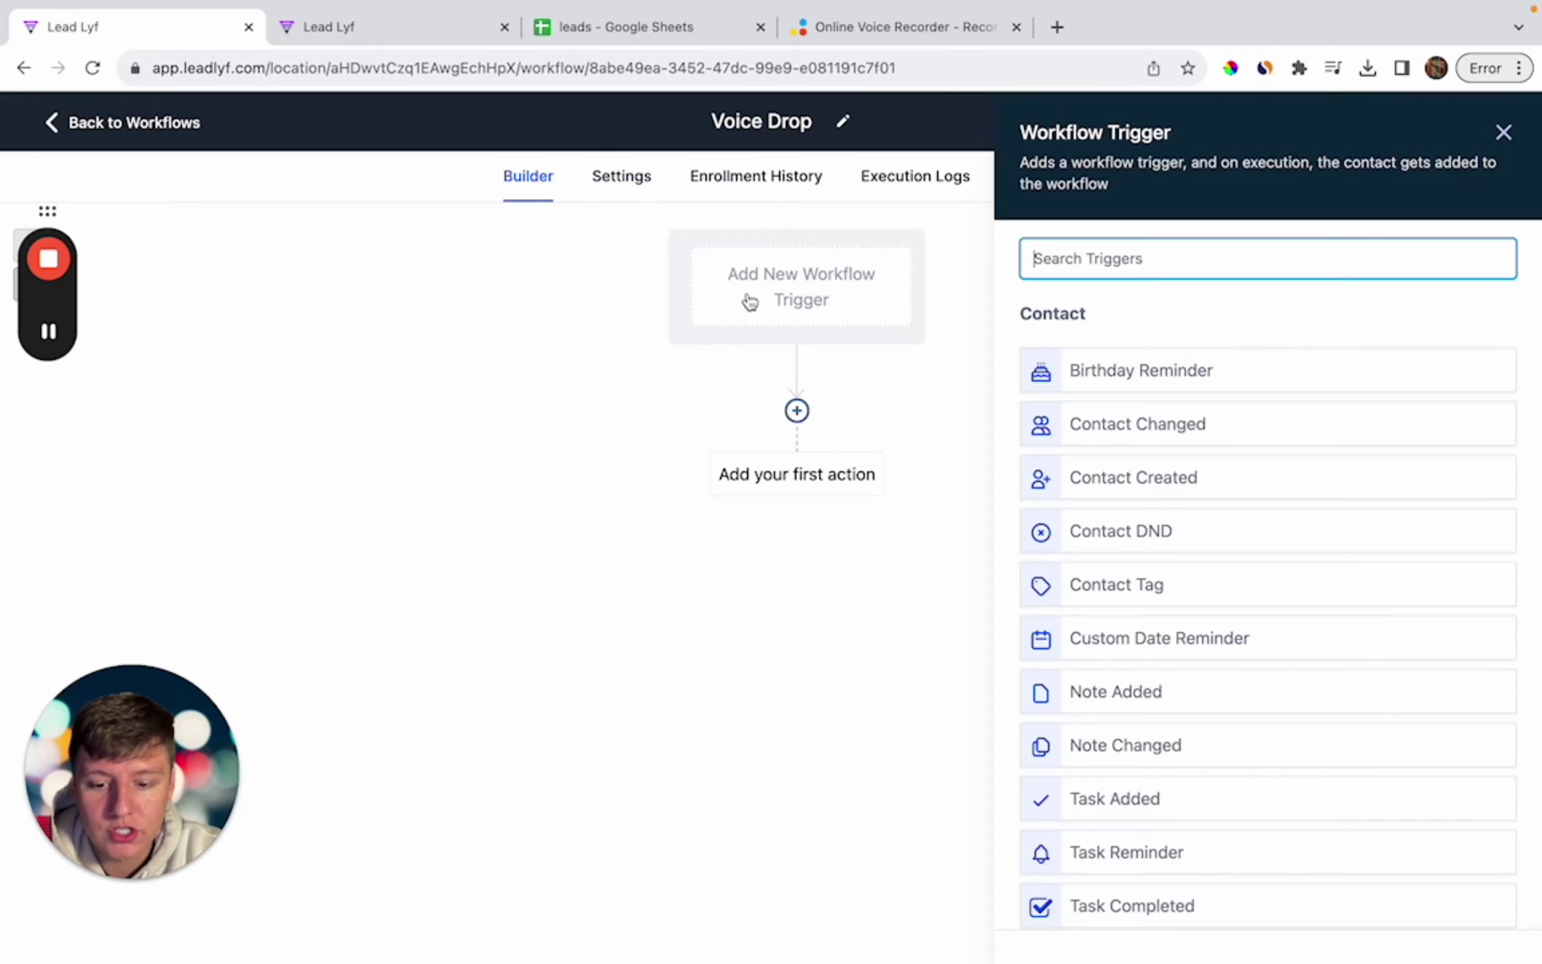
type("tag")
left_click(1148, 370)
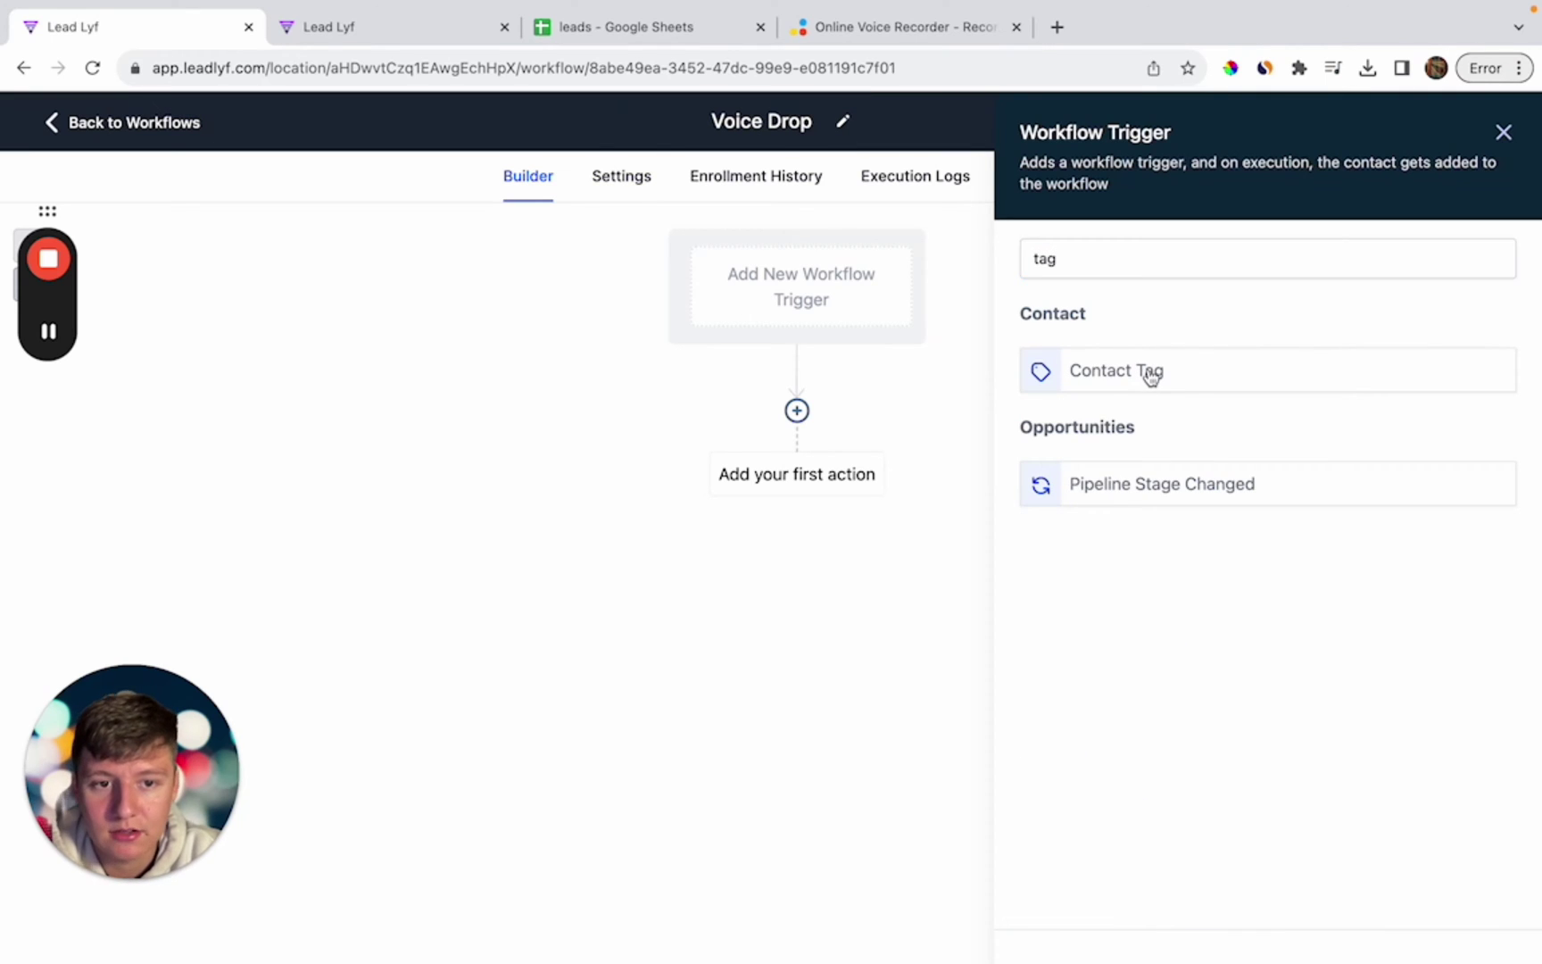
left_click(660, 468)
left_click(656, 639)
left_click(1157, 493)
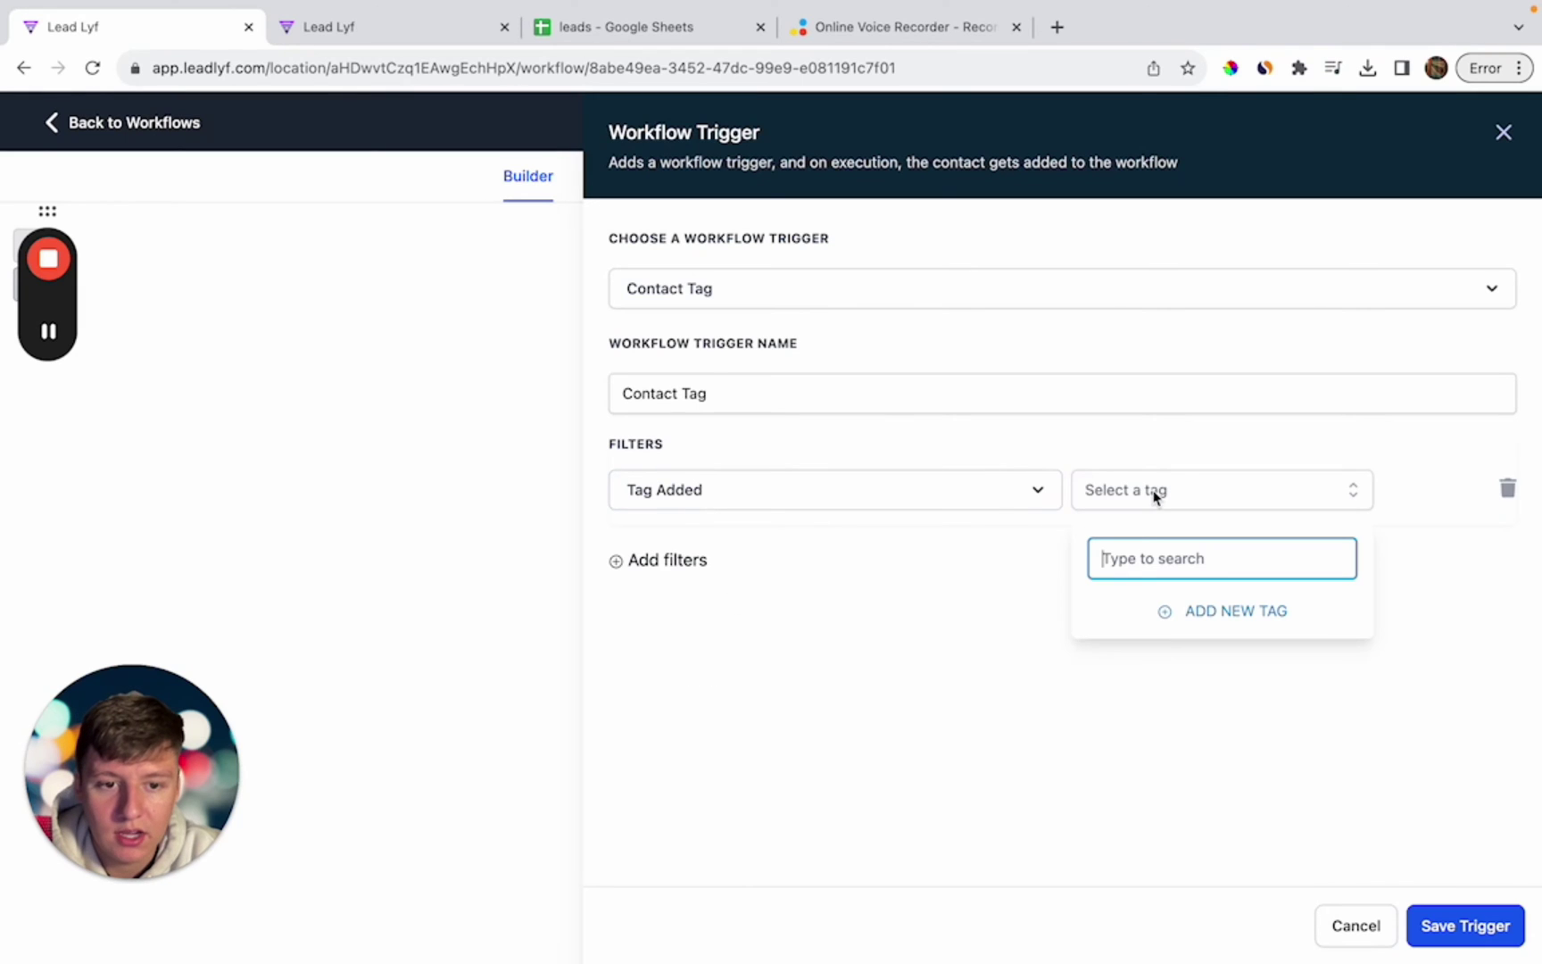
type("V")
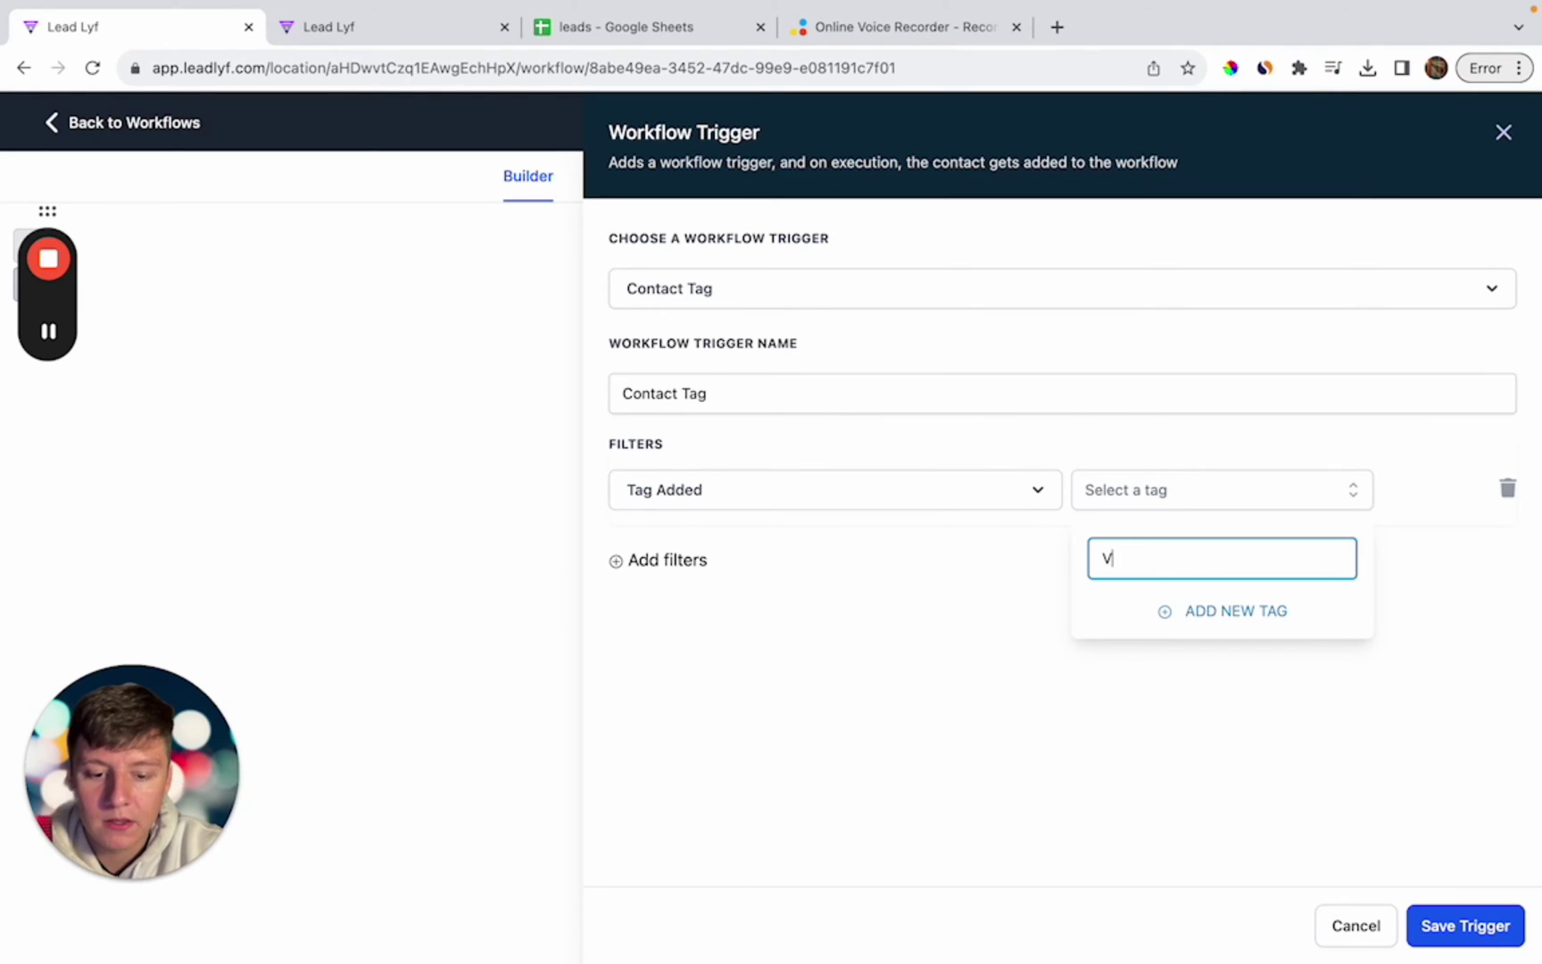
type("oice Drop R")
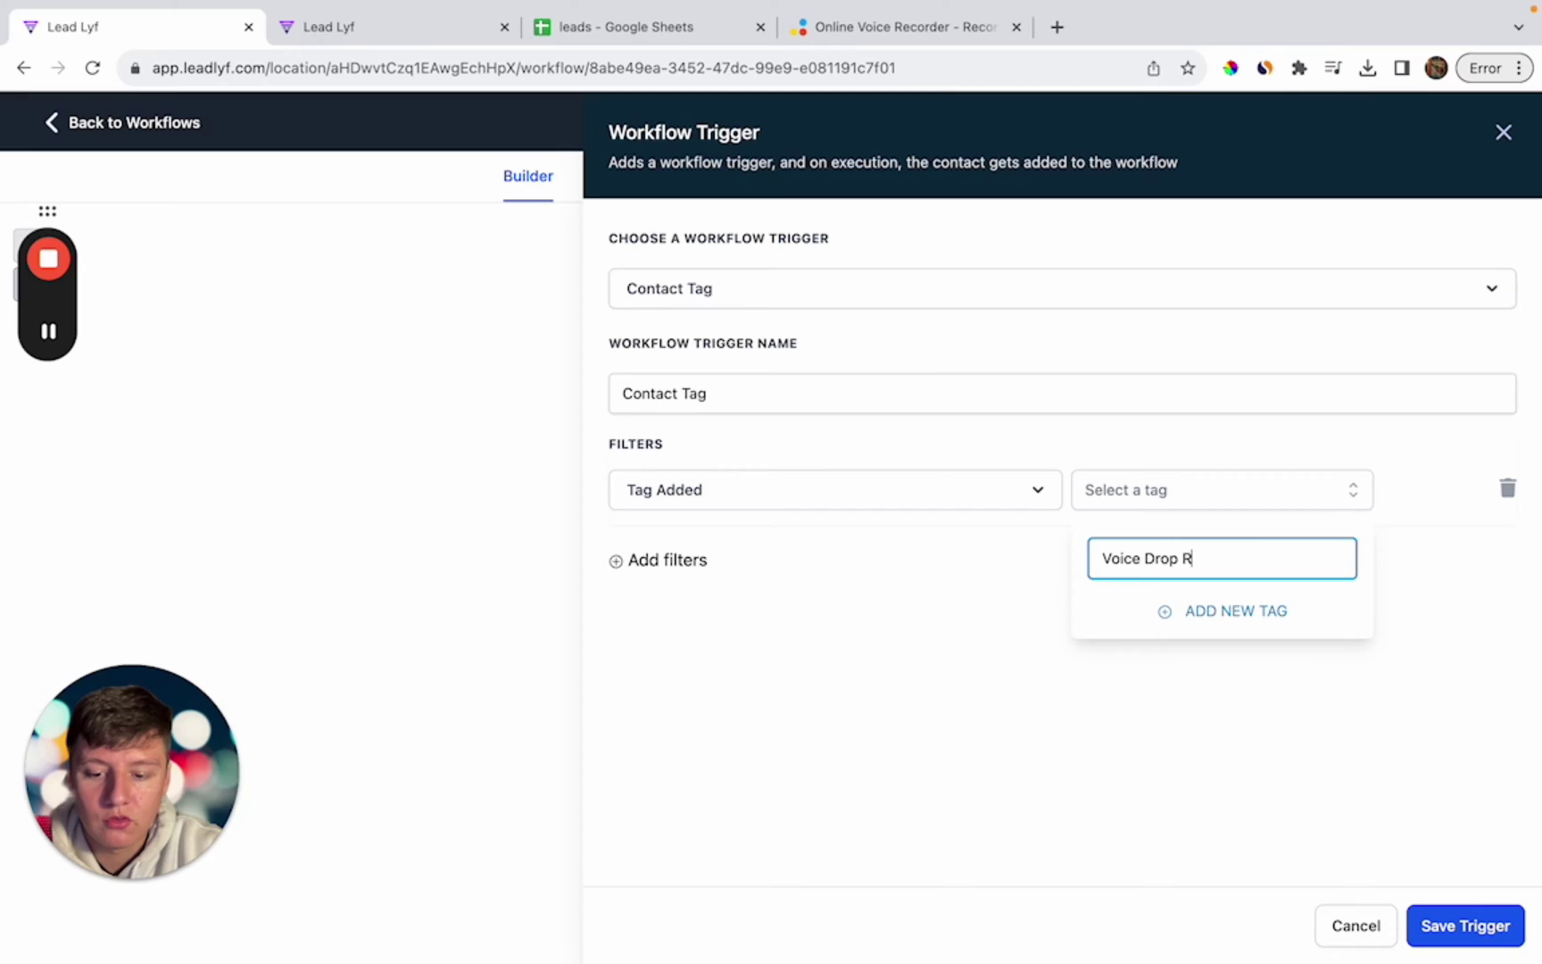
type("eview Offer")
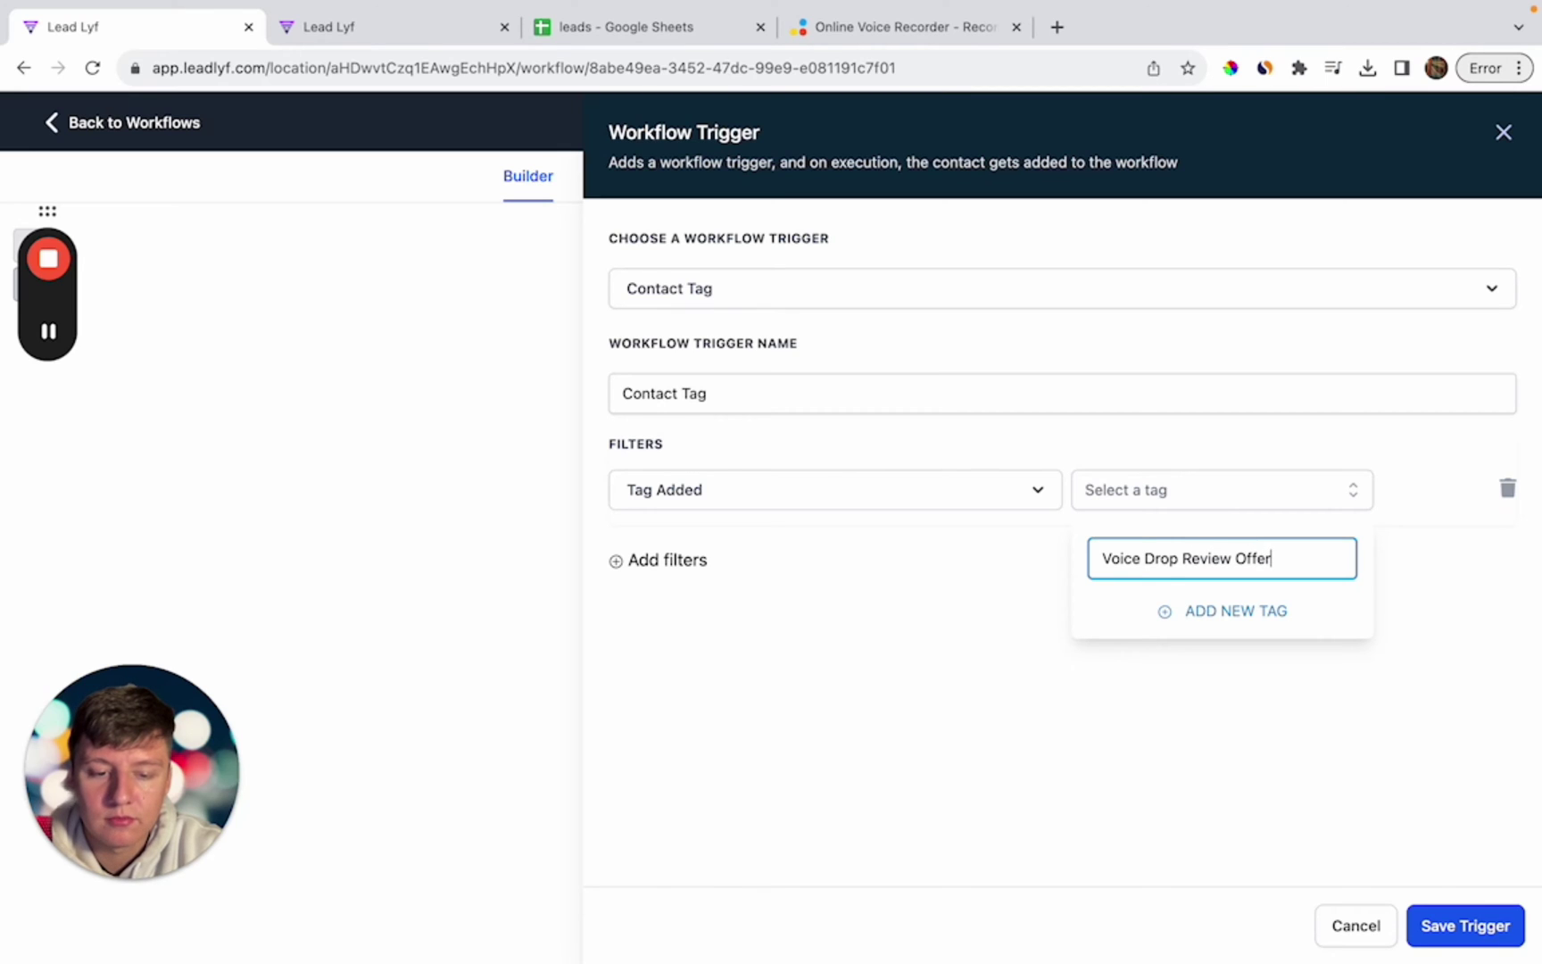
left_click(1203, 618)
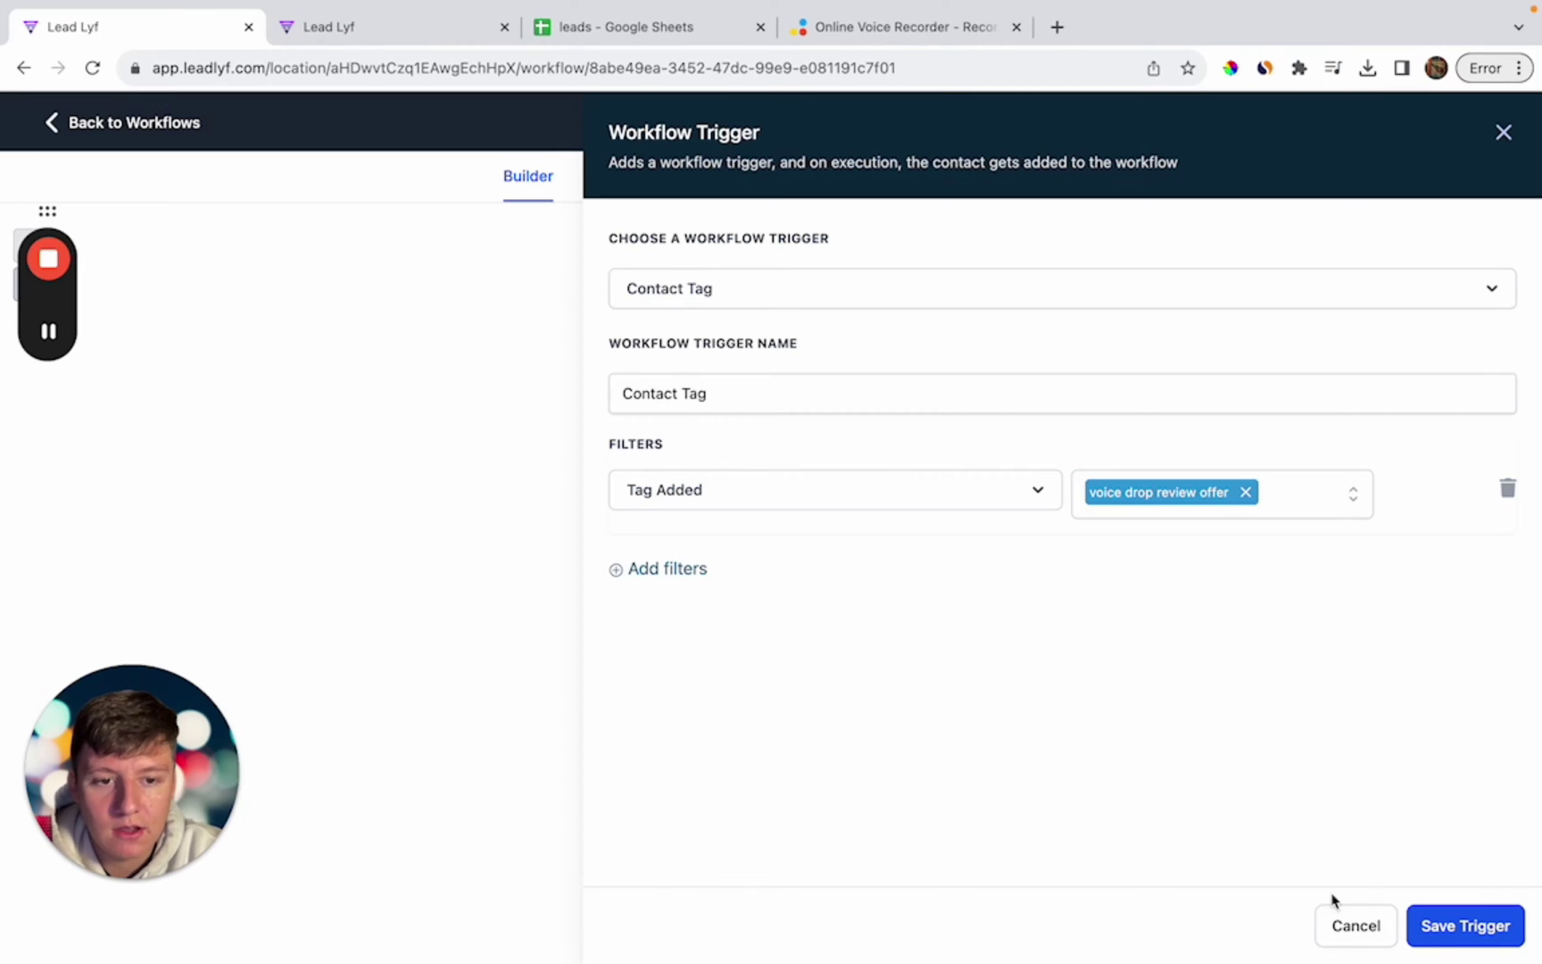
left_click(1447, 928)
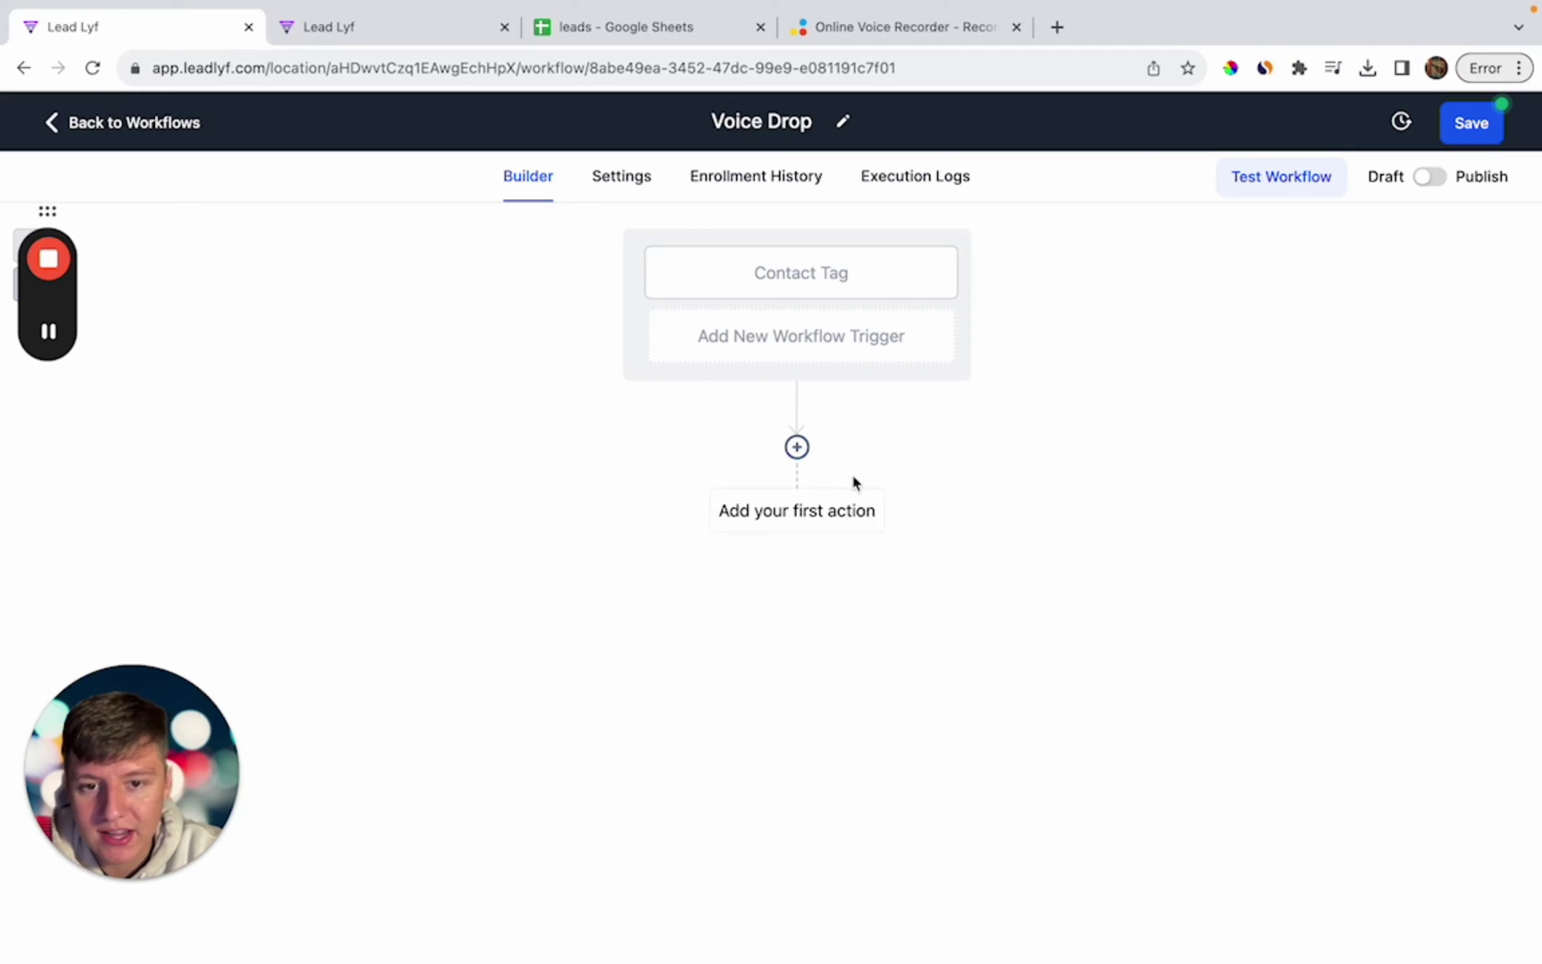
Step: Add a Wait action right after the trigger with a 1-minute delay
left_click(797, 449)
type("wai")
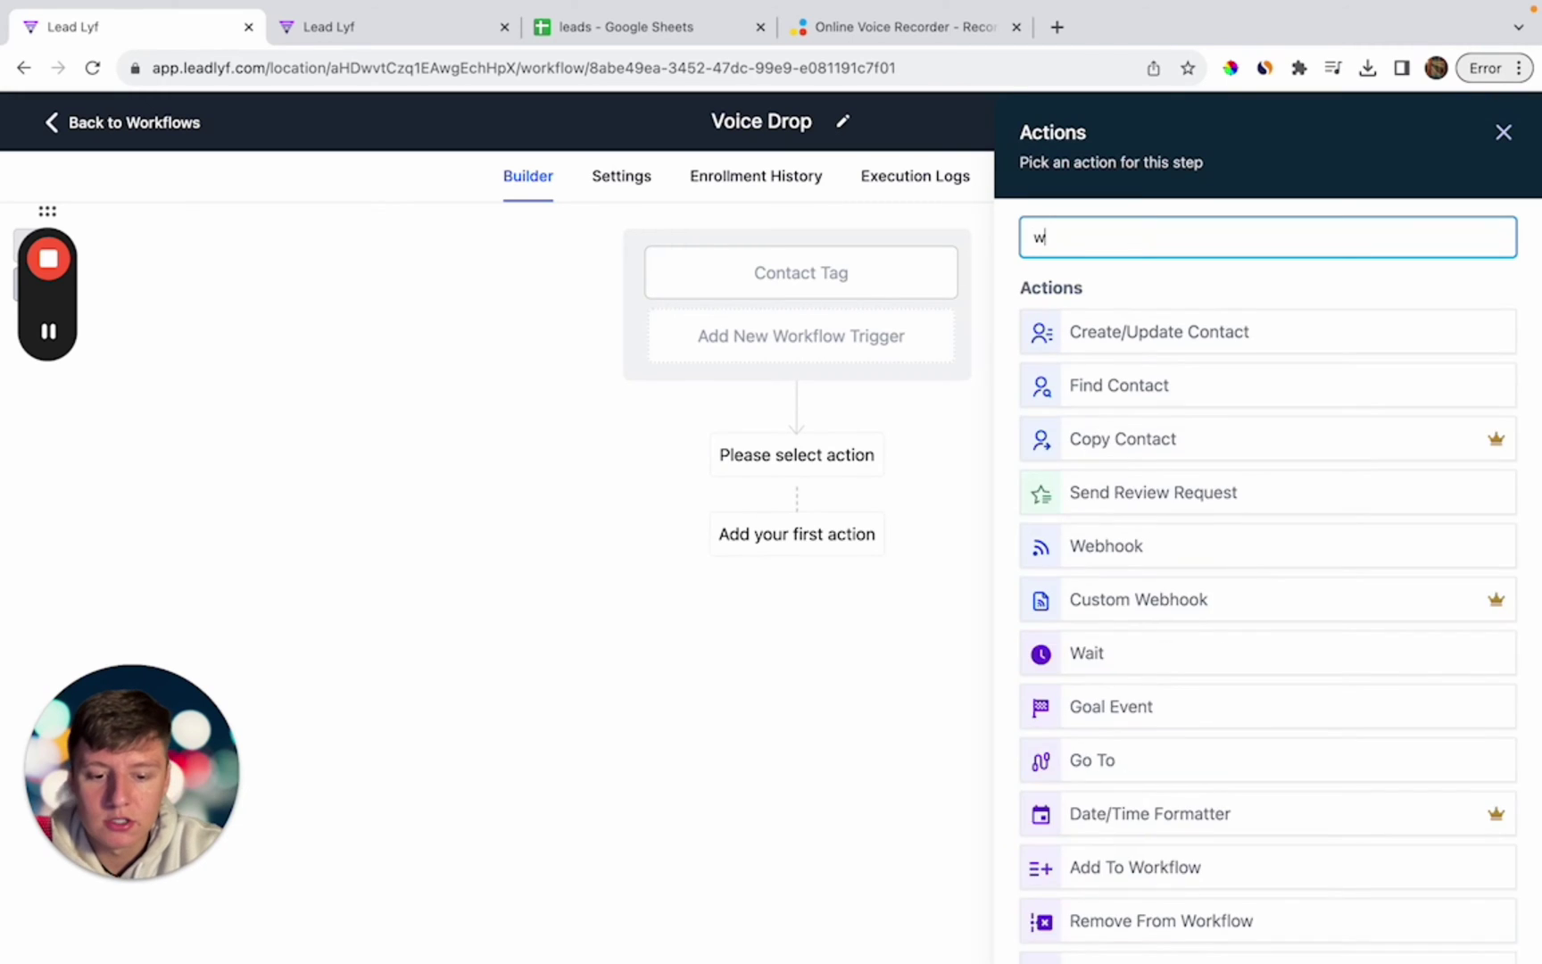
left_click(1103, 331)
left_click(639, 479)
key("BackSpace")
type("1")
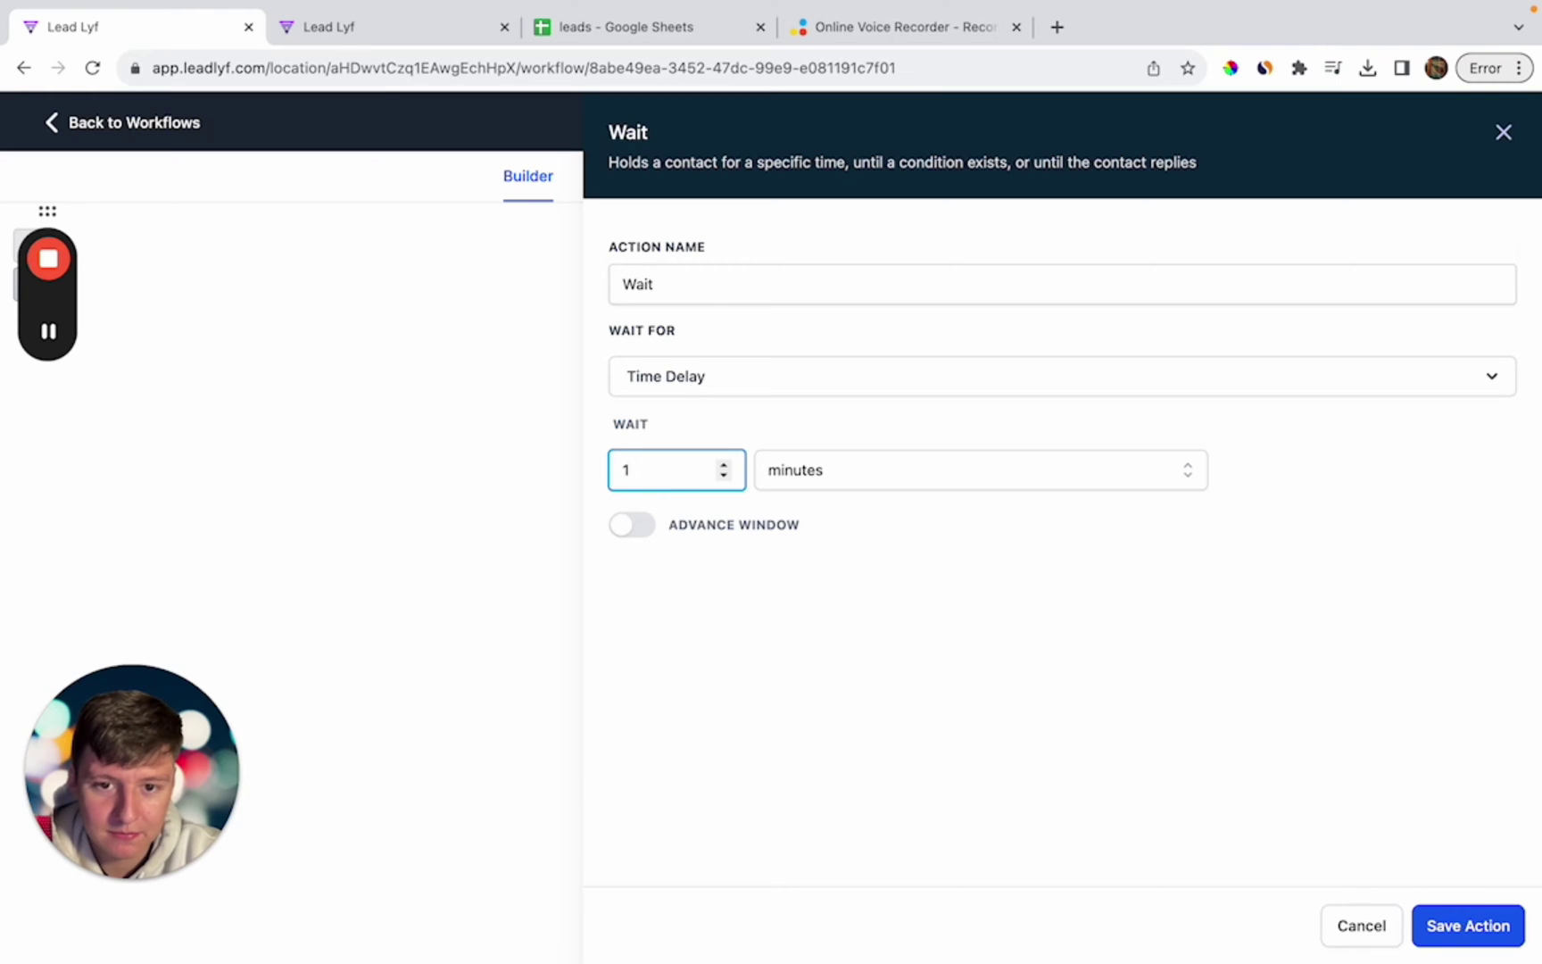
left_click(1463, 928)
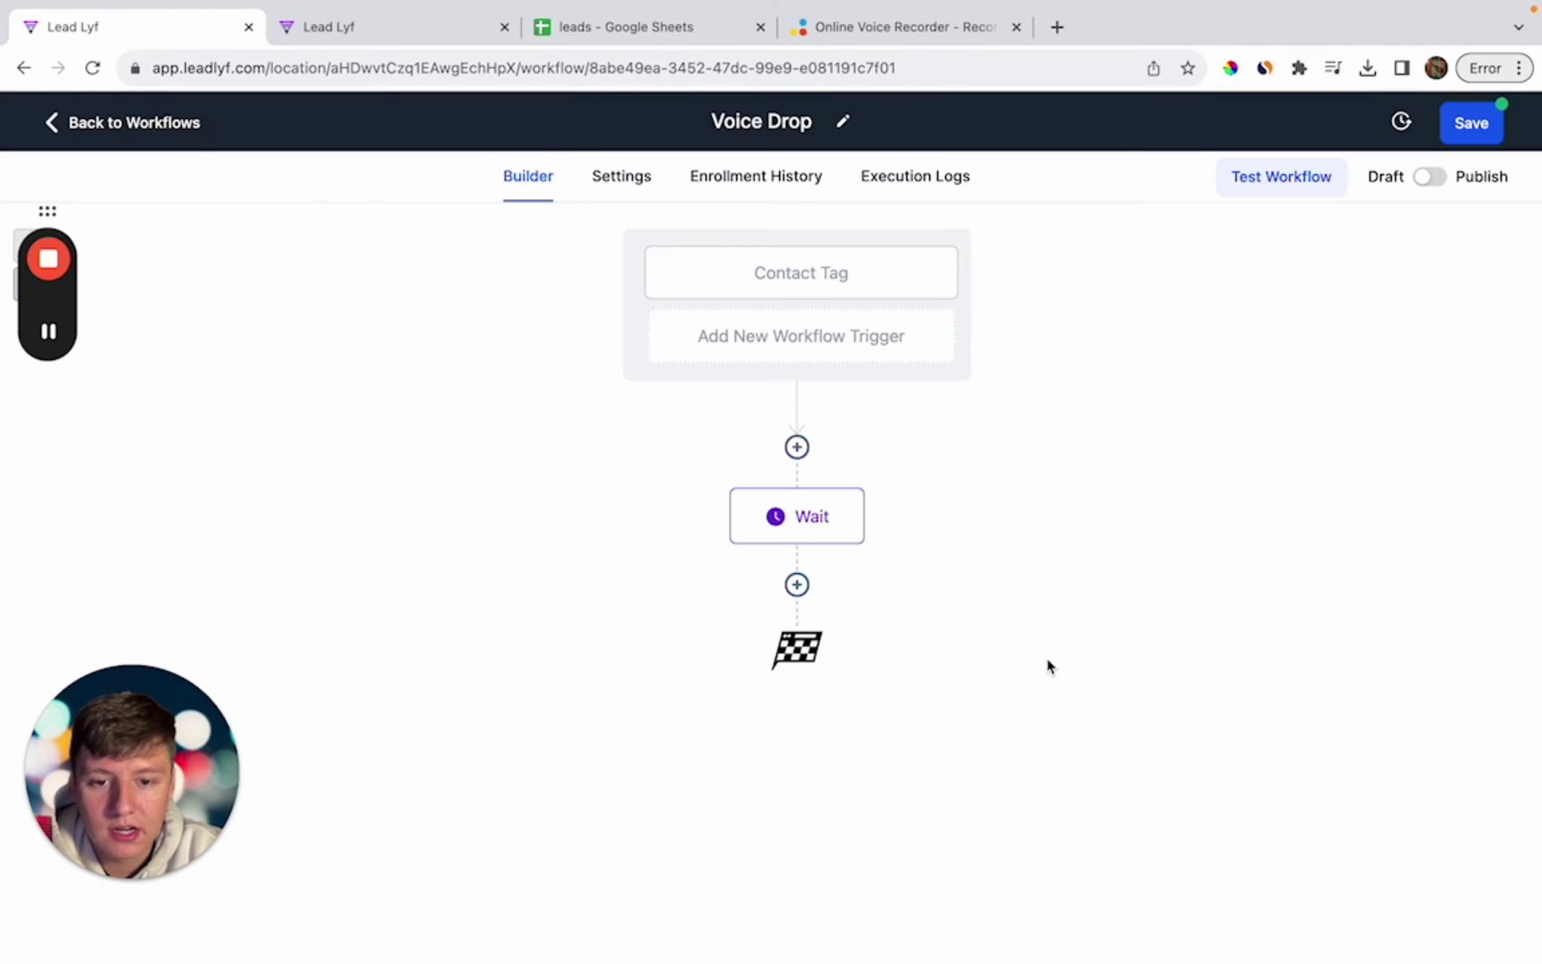
Step: Add a Voicemail step below the Wait, attach the recorded mp3, preview it, and save
left_click(795, 586)
type("voic")
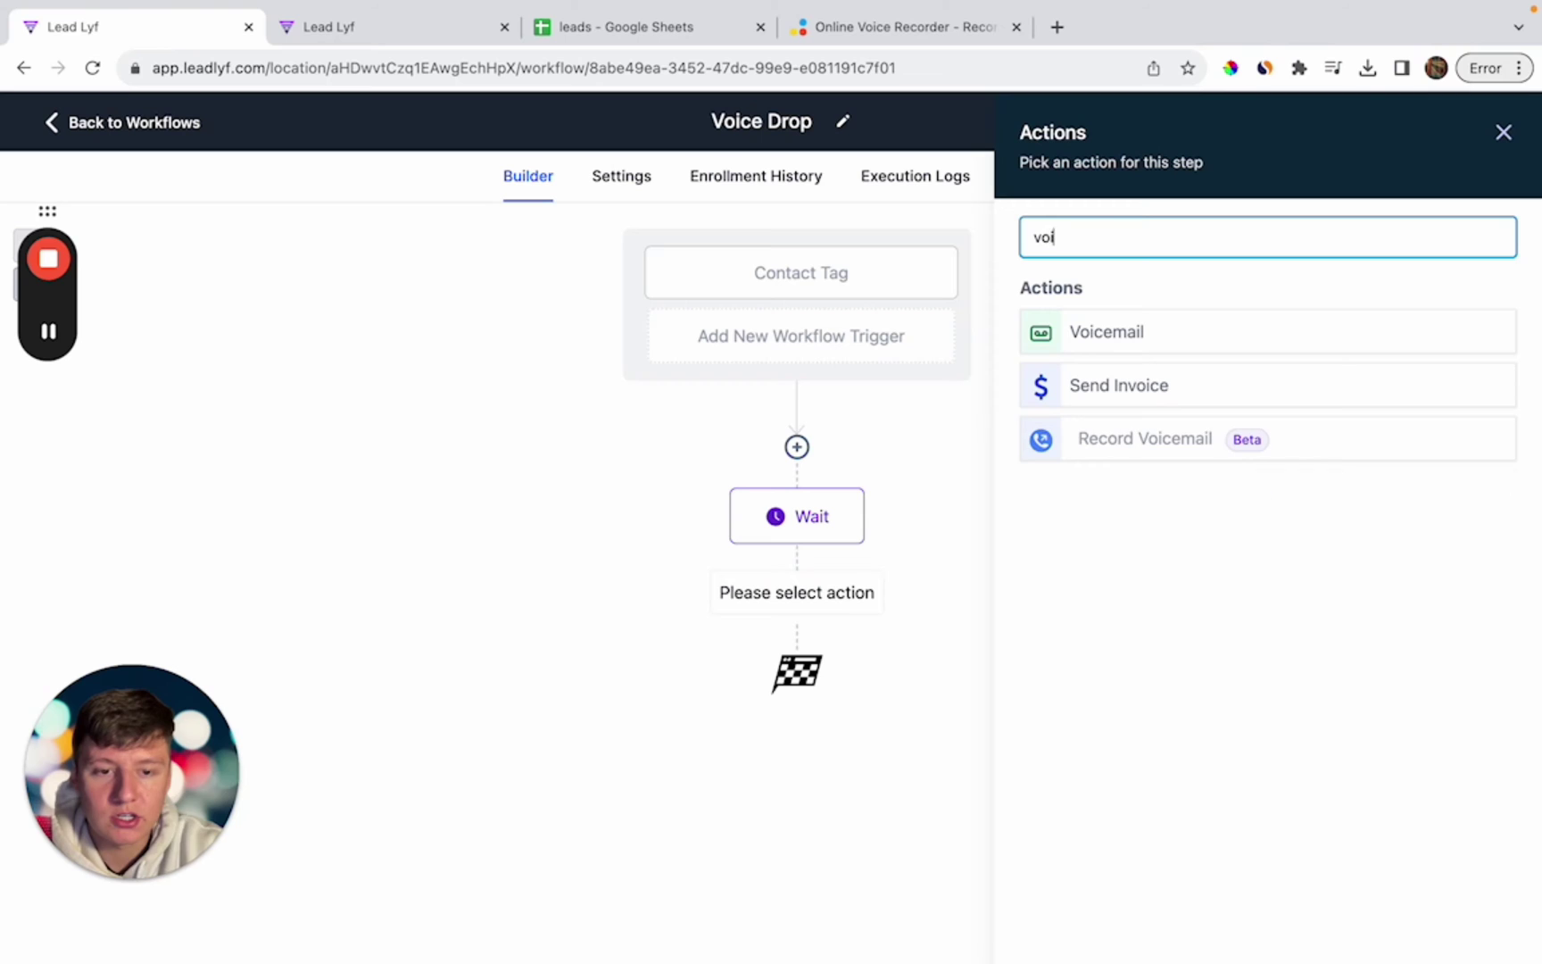
left_click(1098, 330)
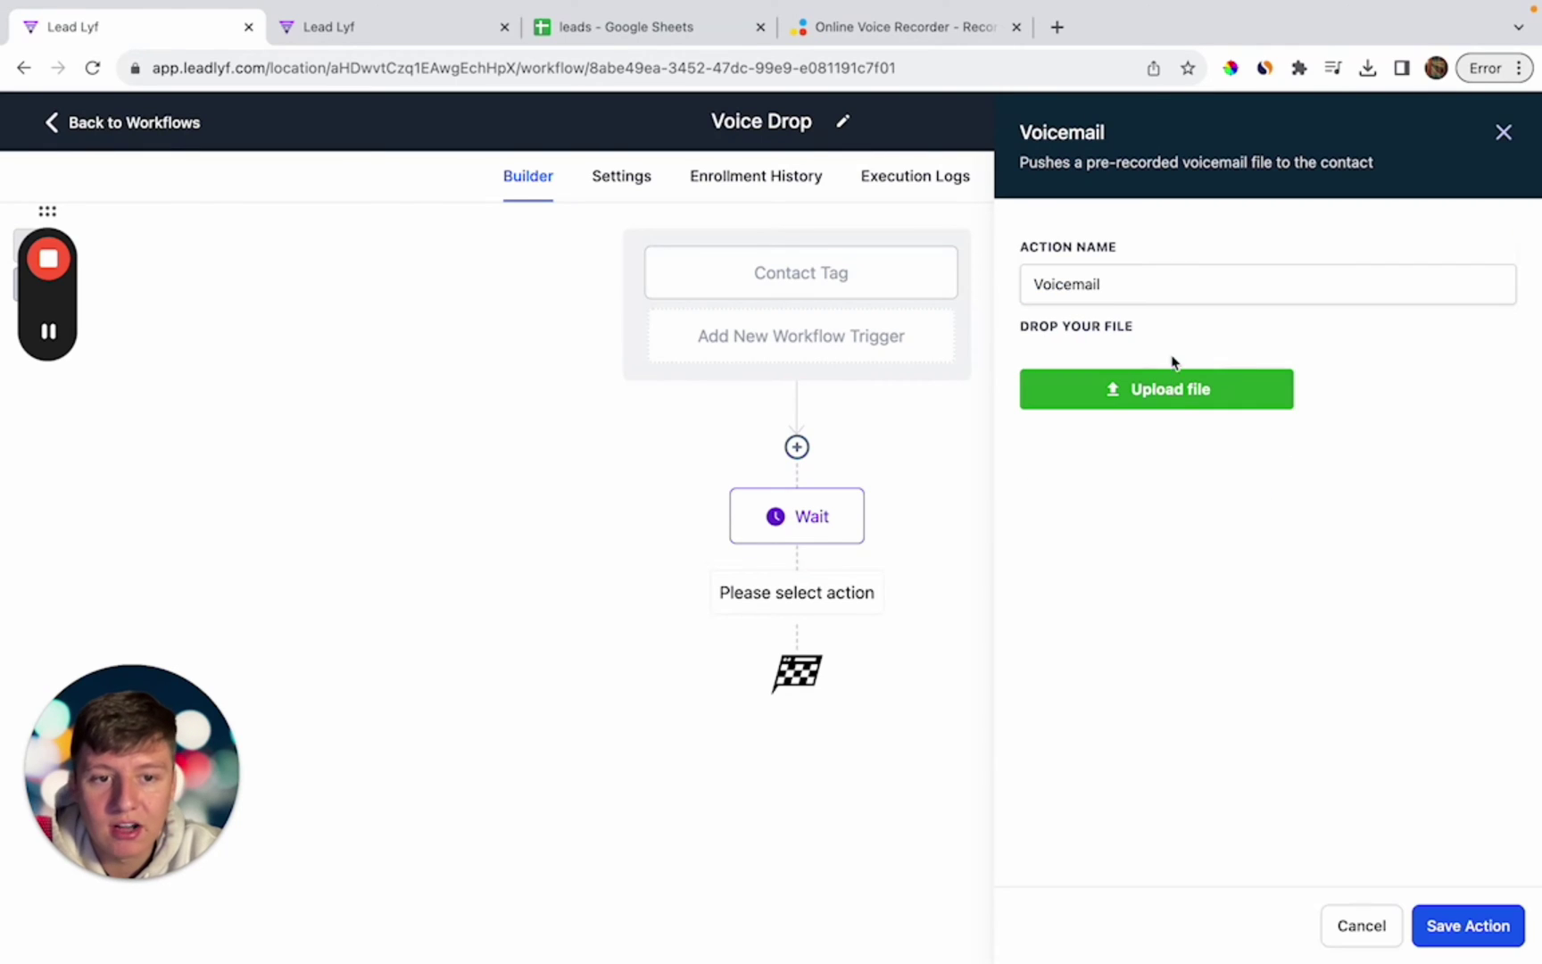
left_click(1158, 404)
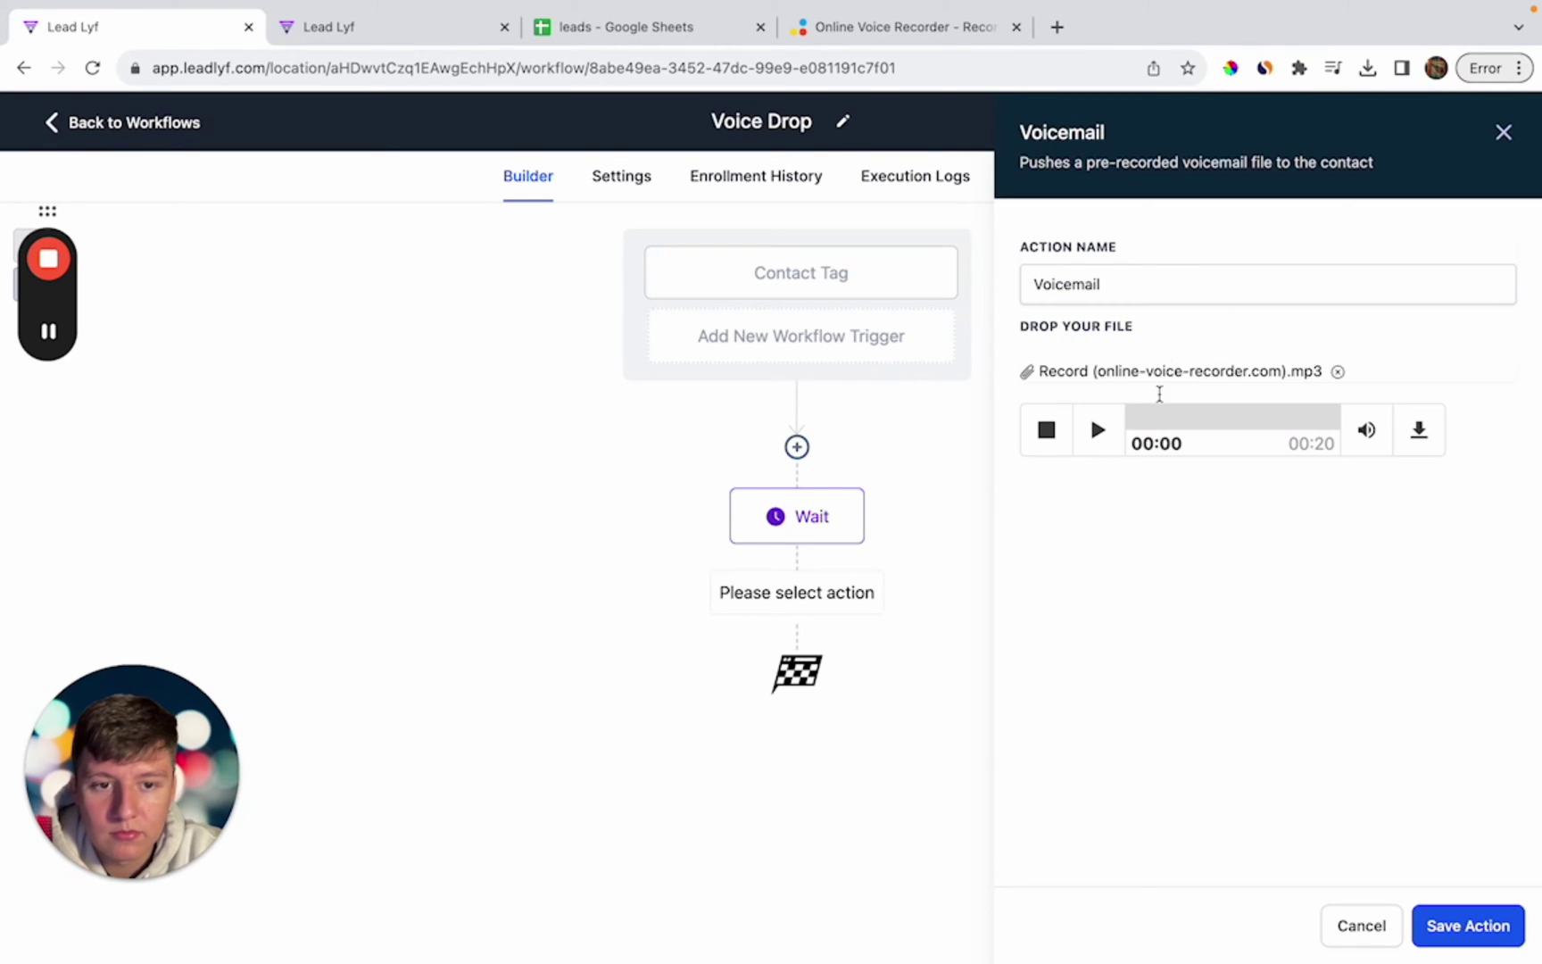
left_click(1101, 437)
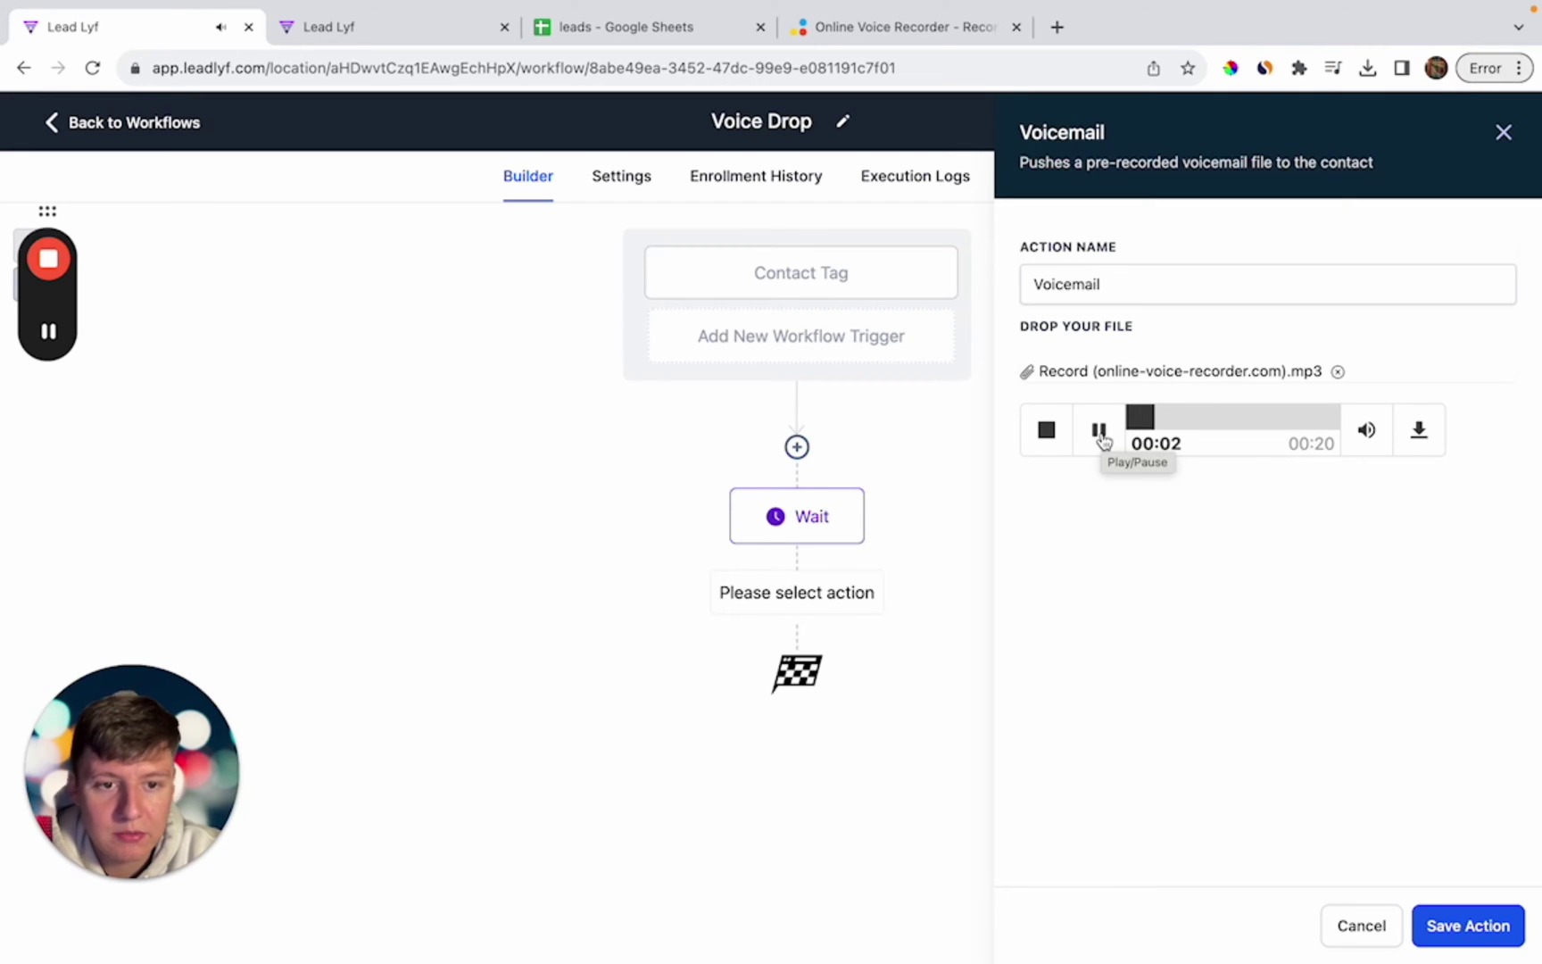
left_click(1101, 436)
left_click(1468, 927)
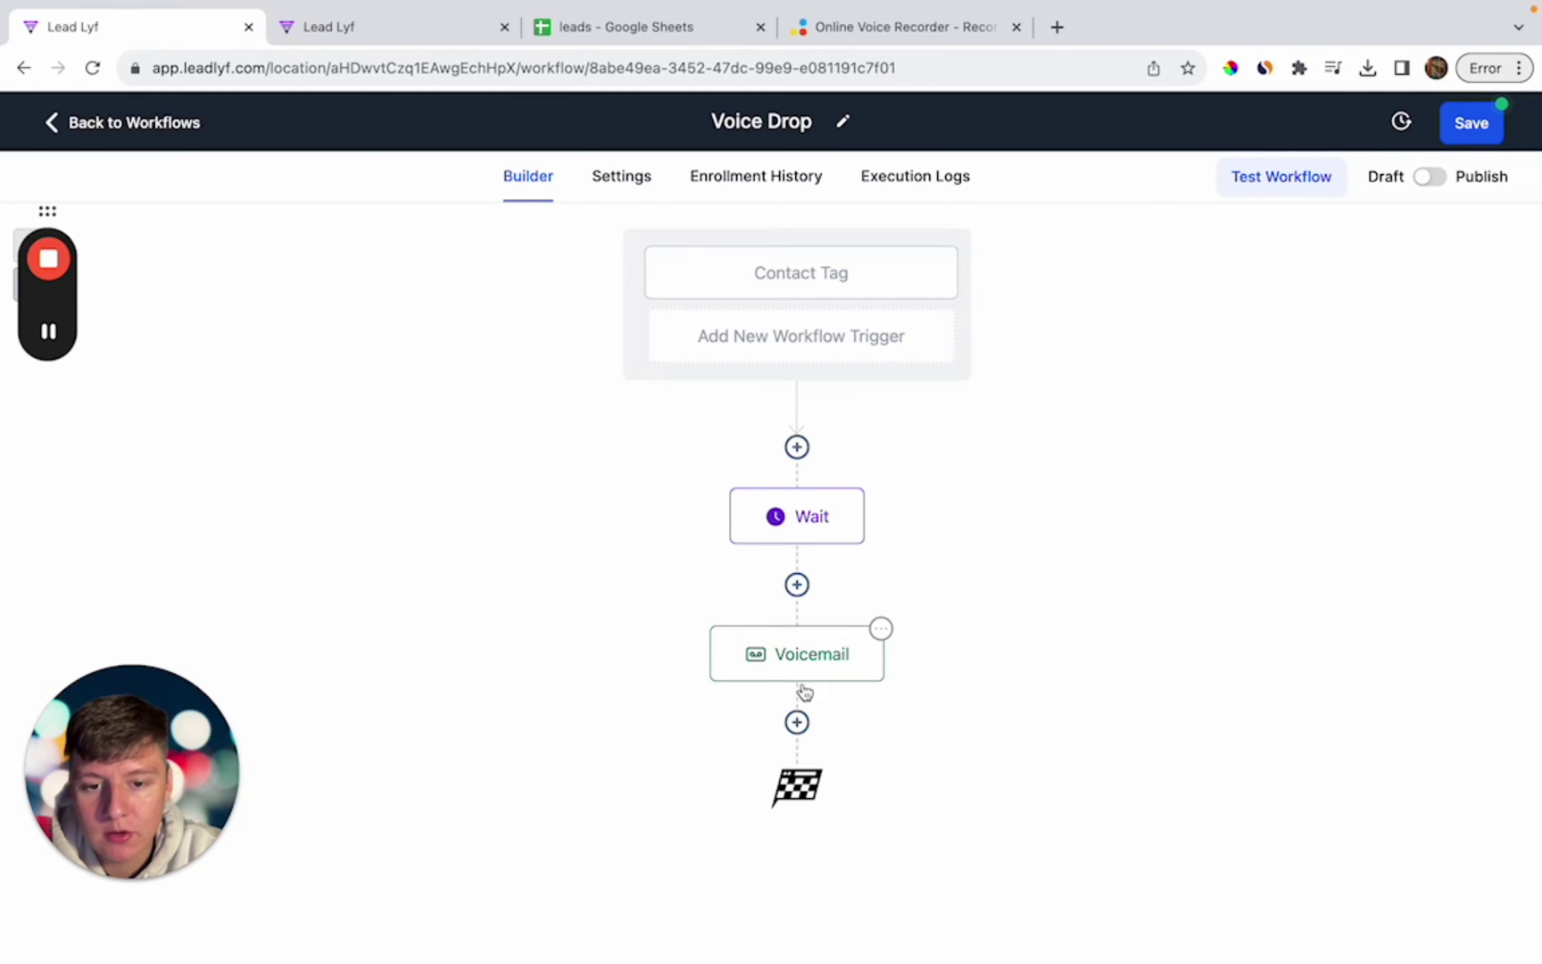
Step: Add a second 1-minute Wait step below the Voicemail
left_click(797, 722)
type("wai")
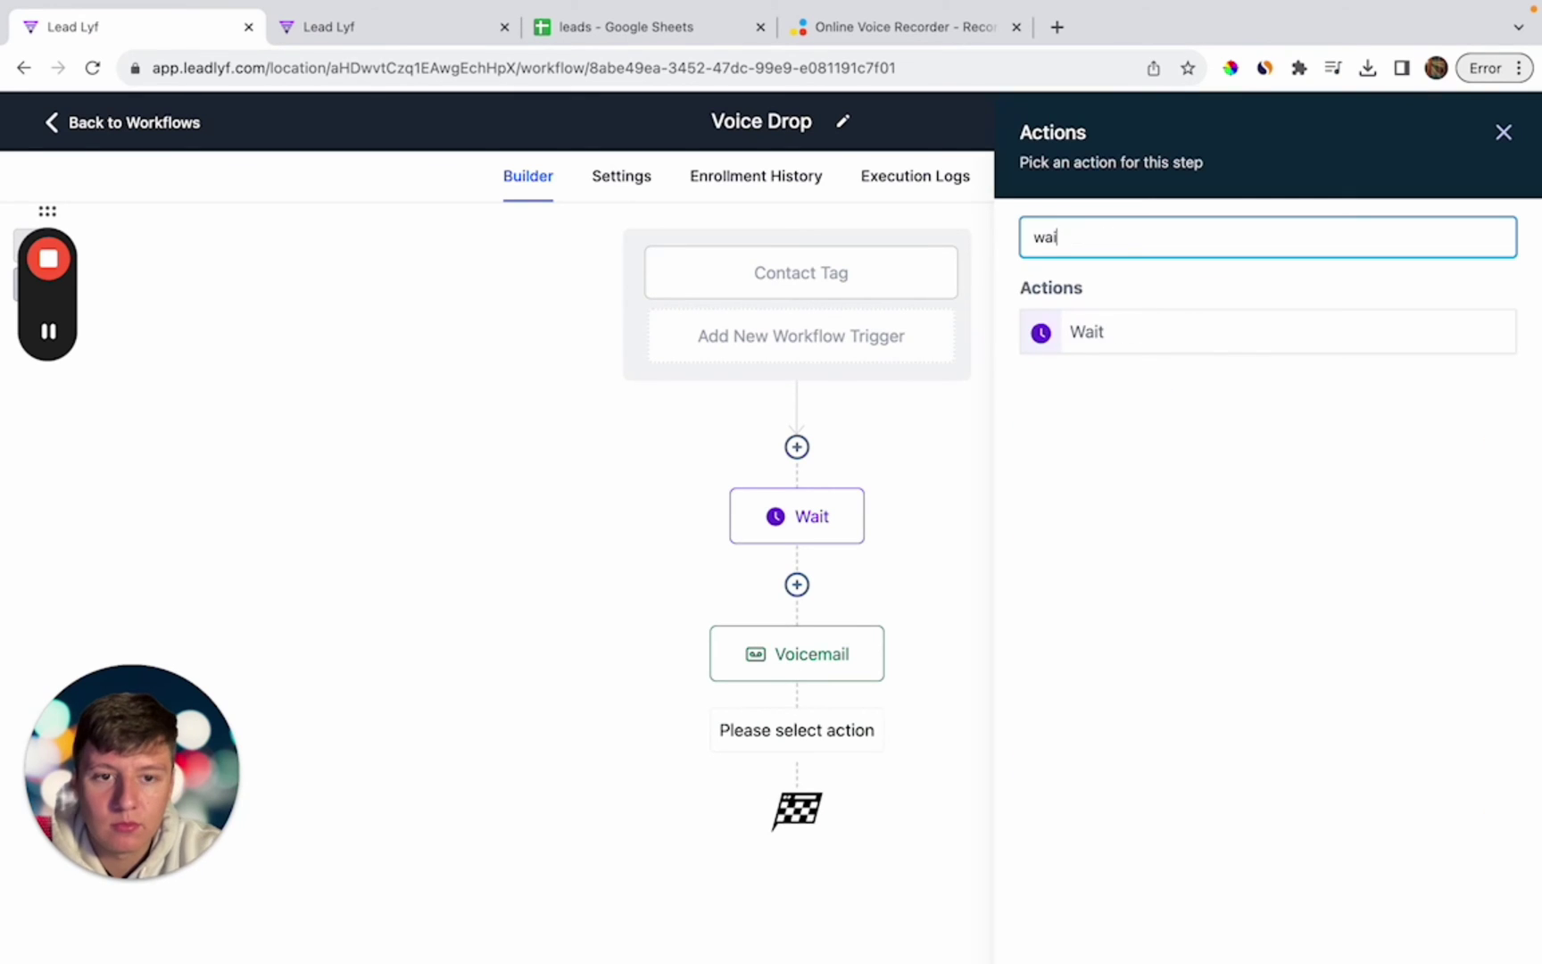
left_click(1084, 330)
left_click(656, 470)
key("BackSpace")
type("1")
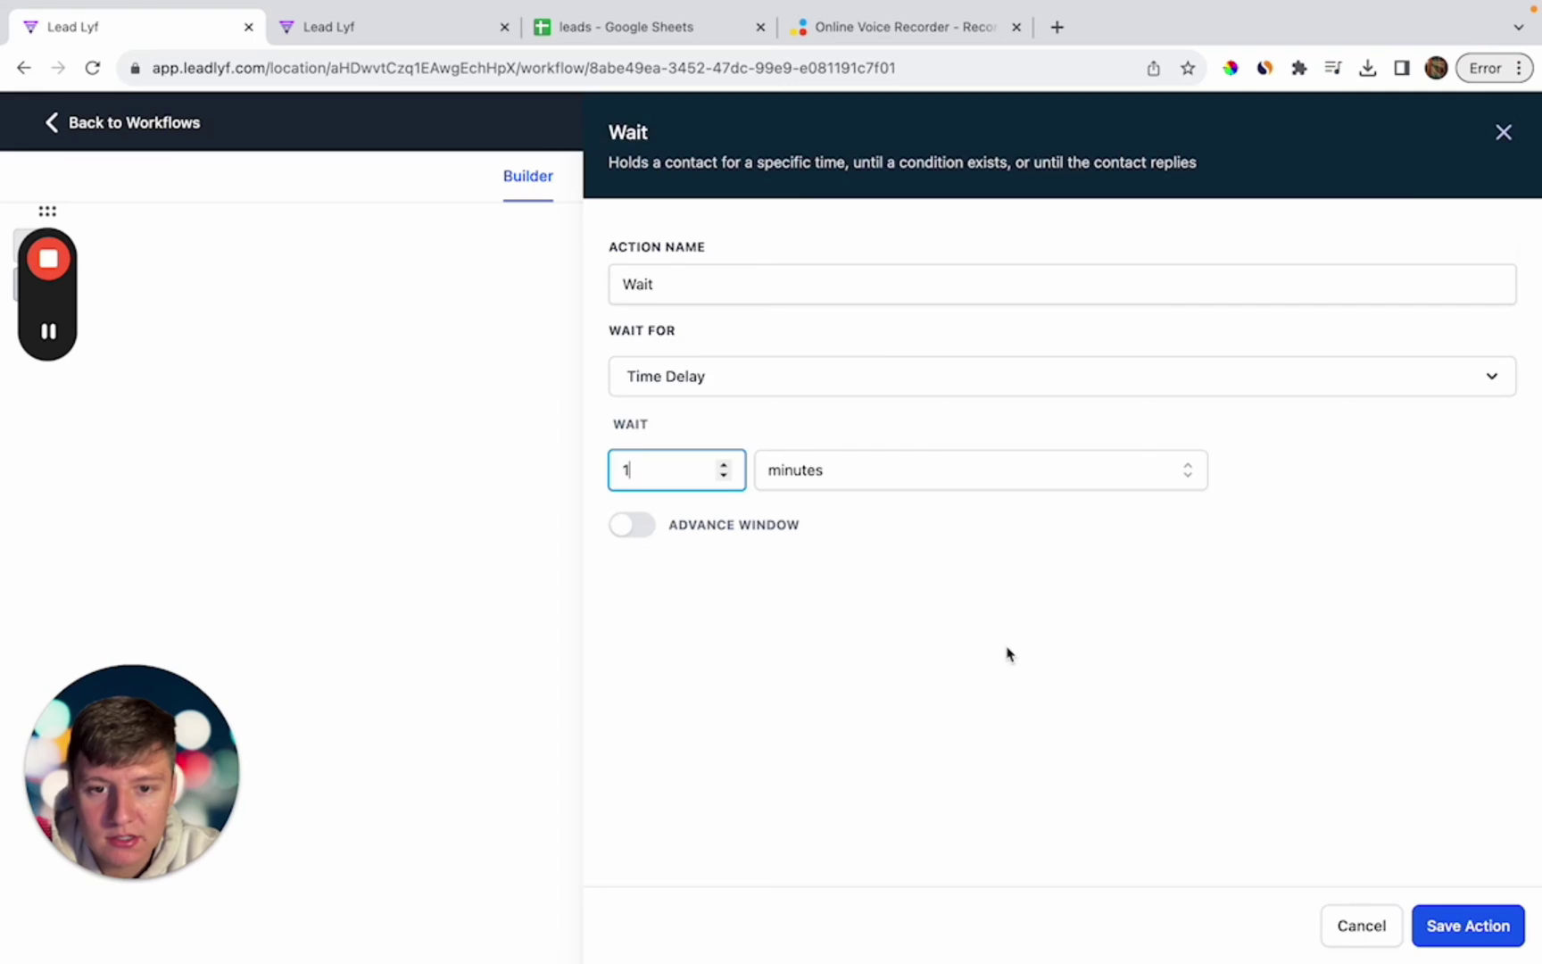
key("Return")
Step: Add a Send SMS step after it and paste the voicemail follow-up message
scroll(926, 812, "down", 1)
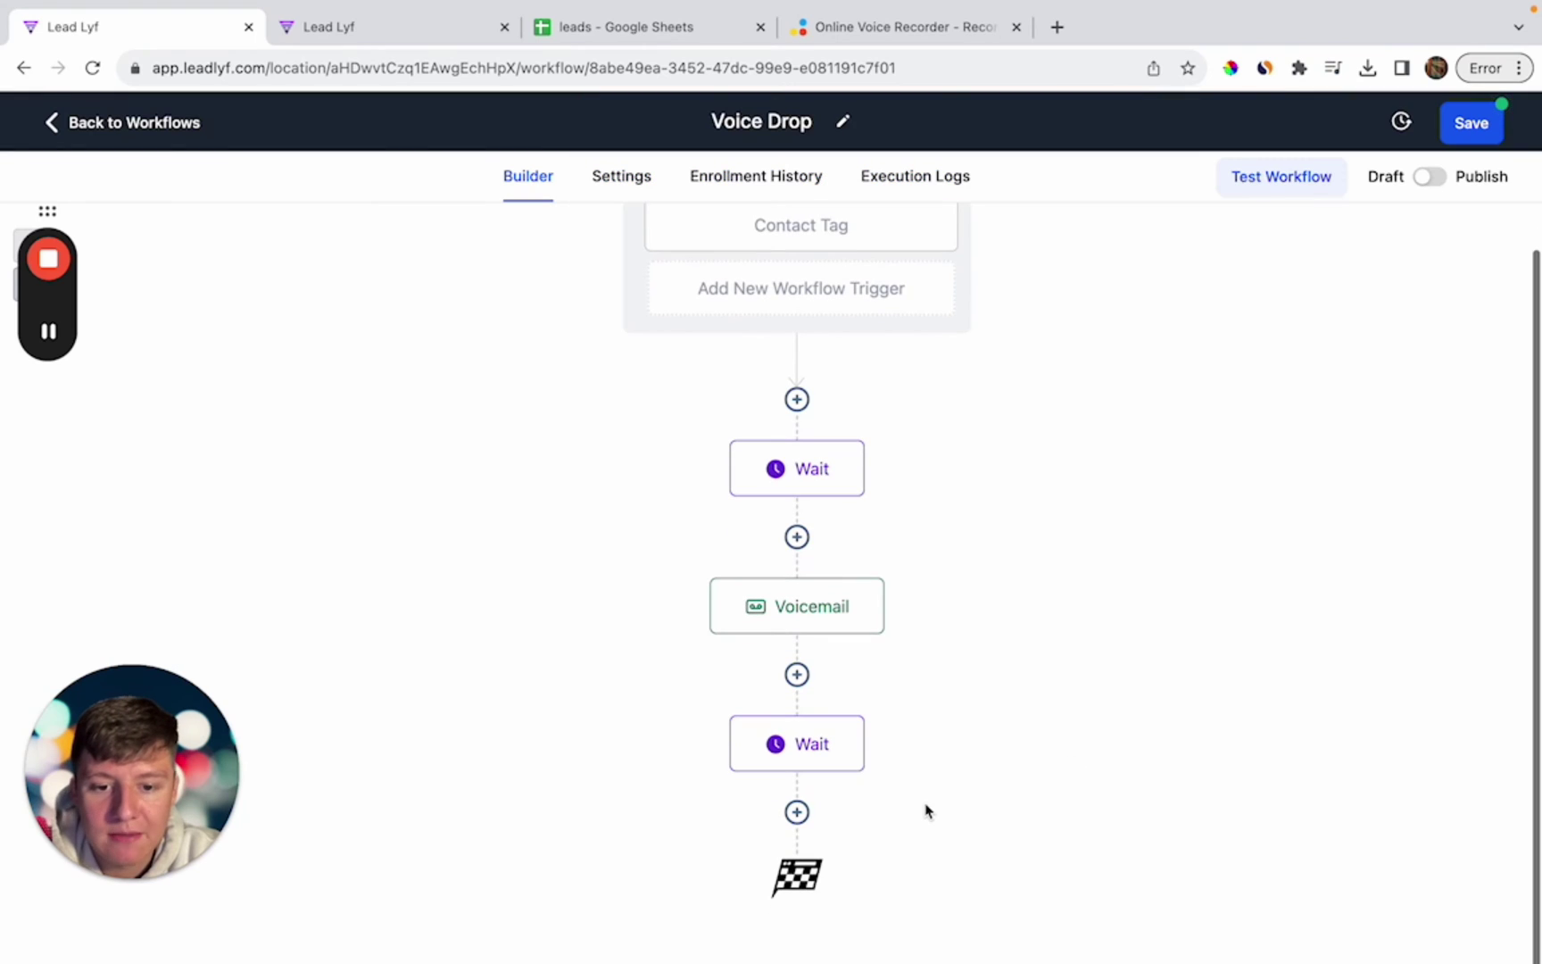
left_click(797, 812)
type("sms")
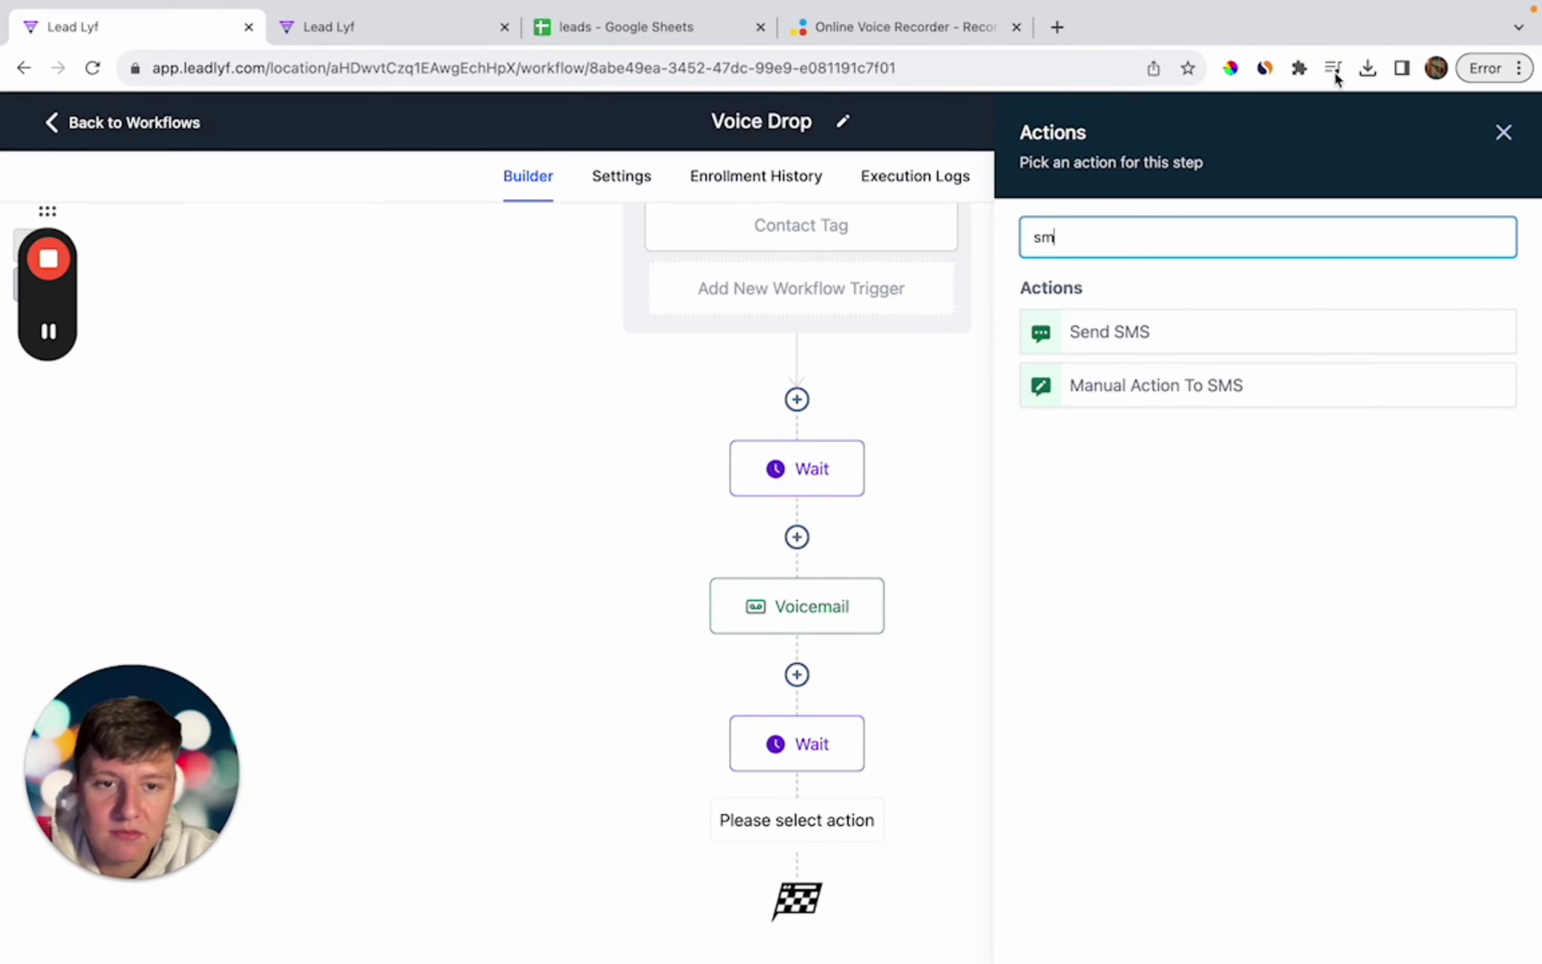
left_click(1160, 321)
scroll(1075, 522, "down", 1)
left_click(1077, 510)
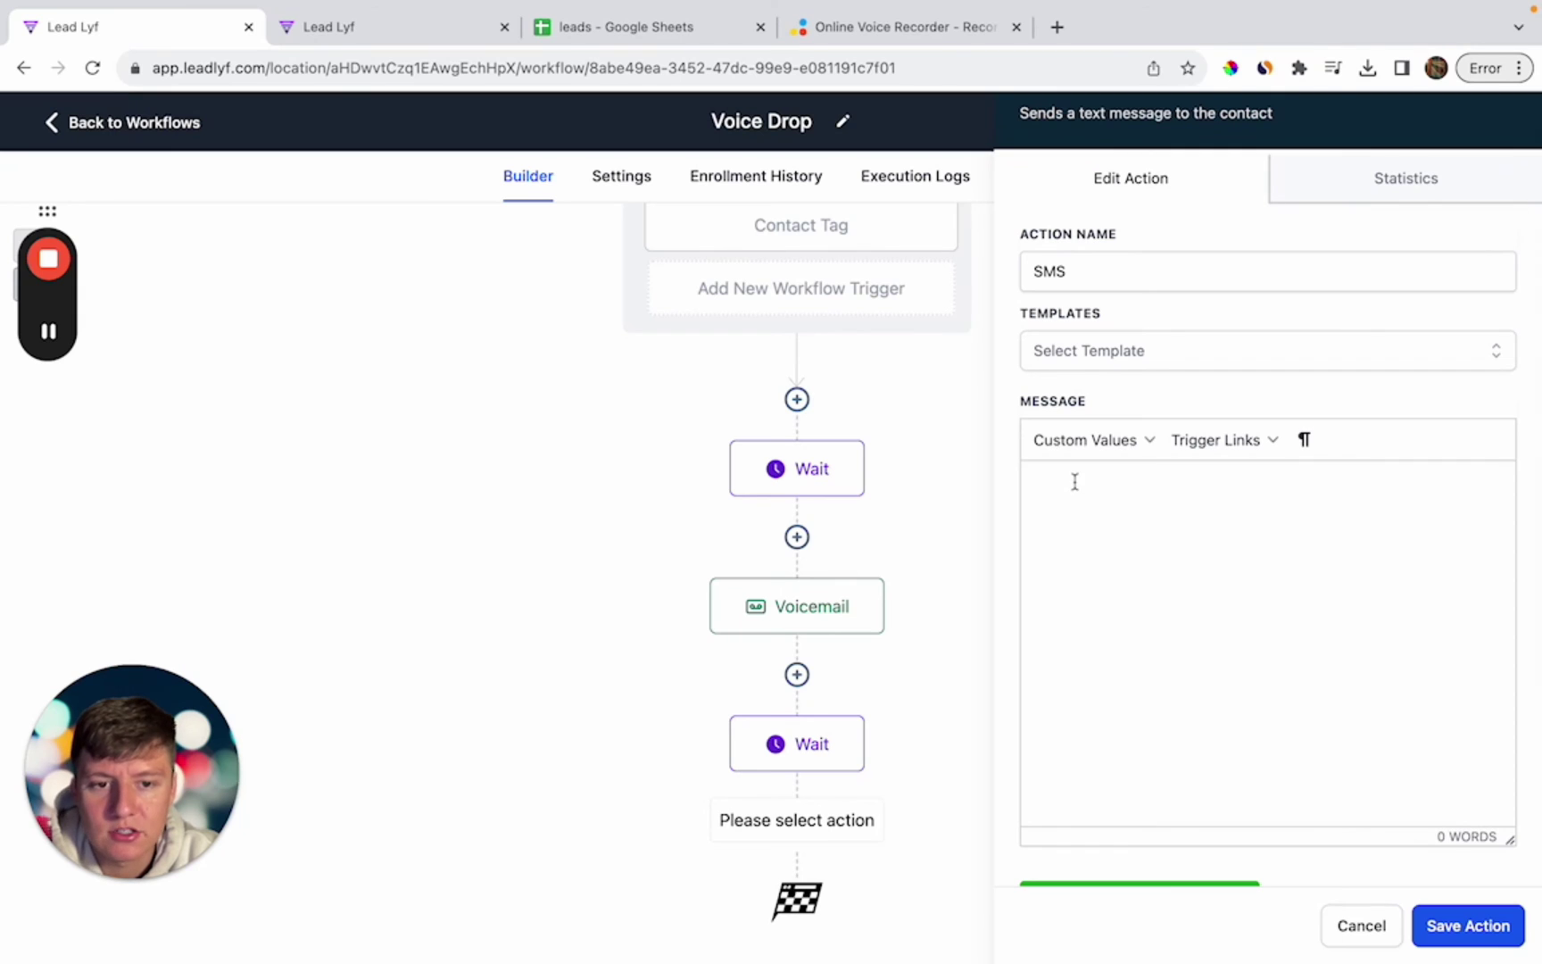
type("Hey, I just left you a voicemail. Please give that a listen when you're available and text me back if you're able to take on more customers!")
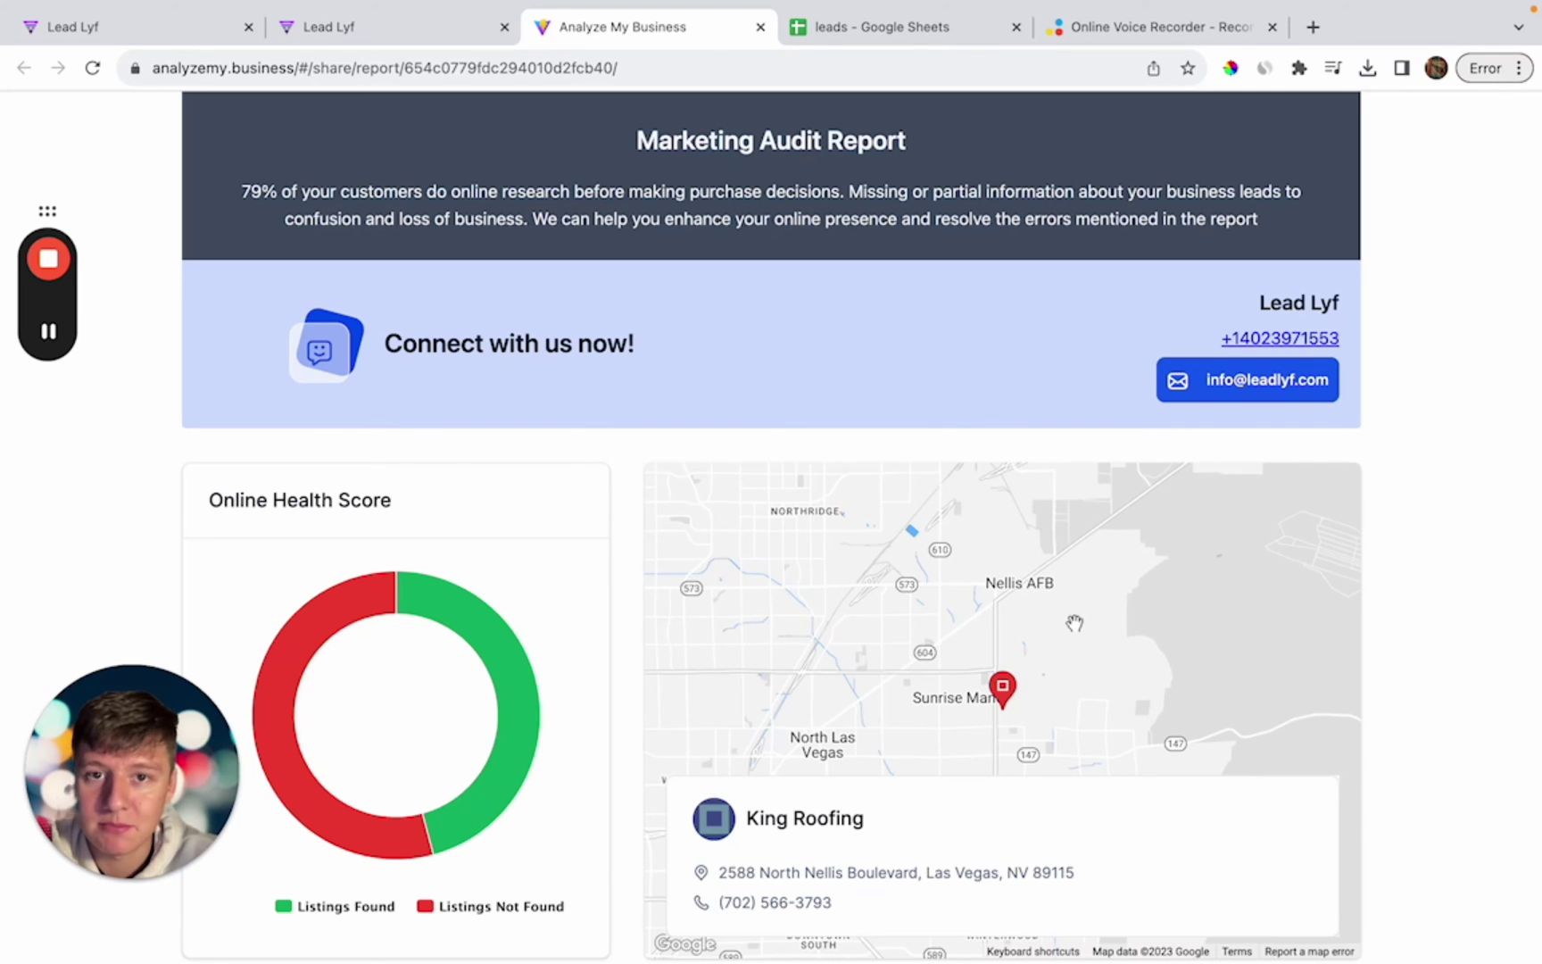
scroll(1074, 623, "down", 2)
mouse_move(416, 368)
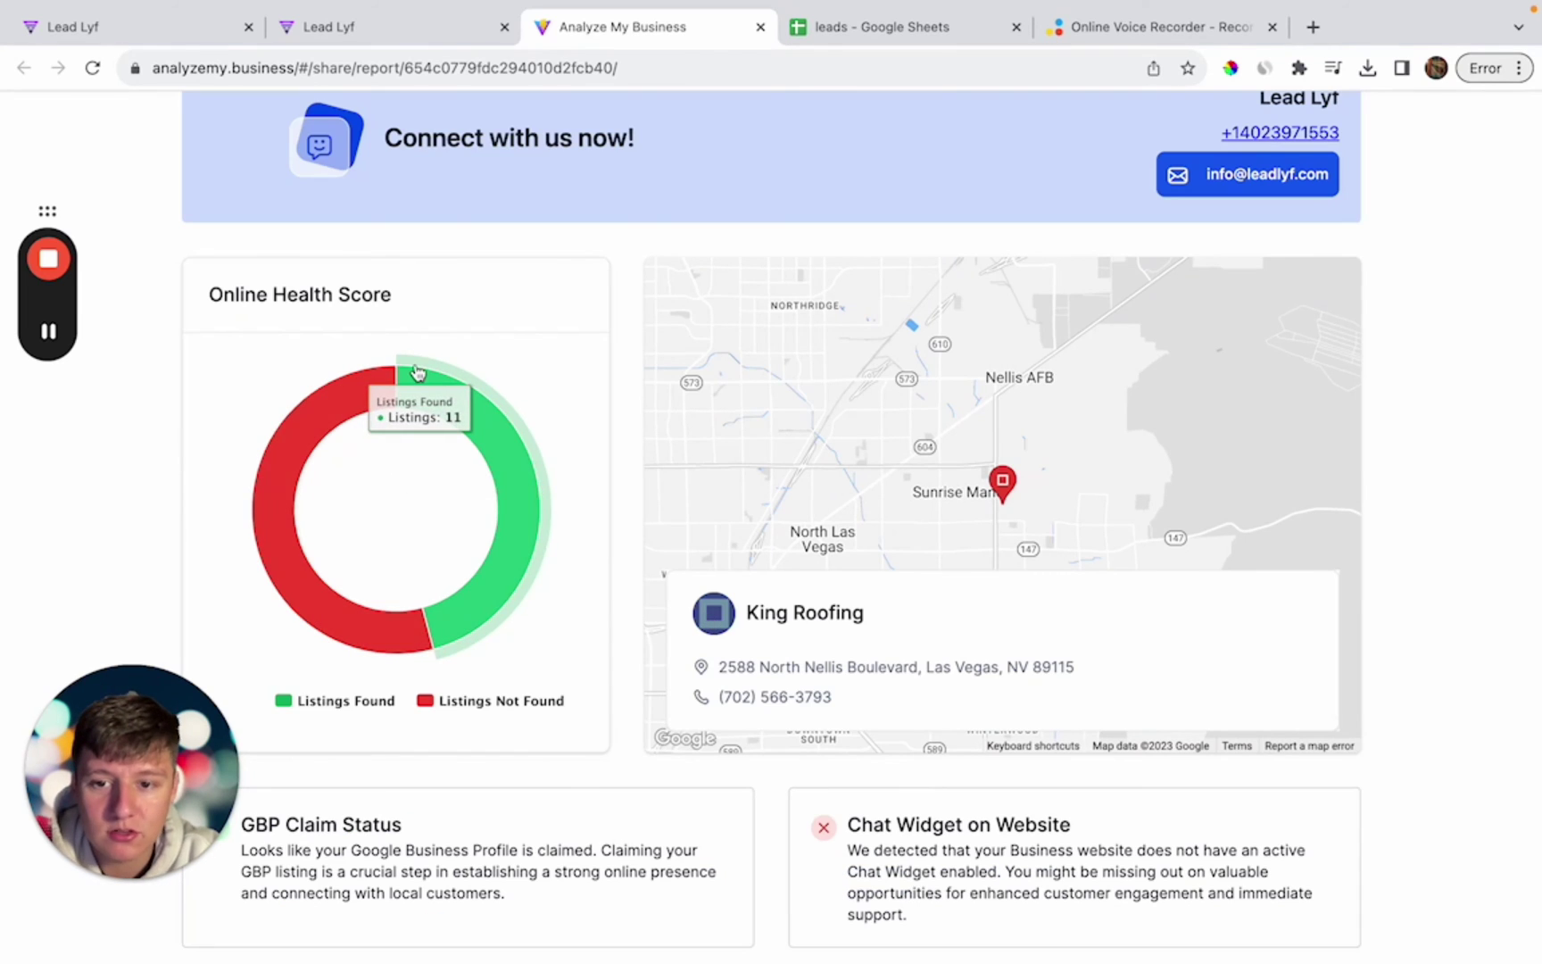
mouse_move(329, 421)
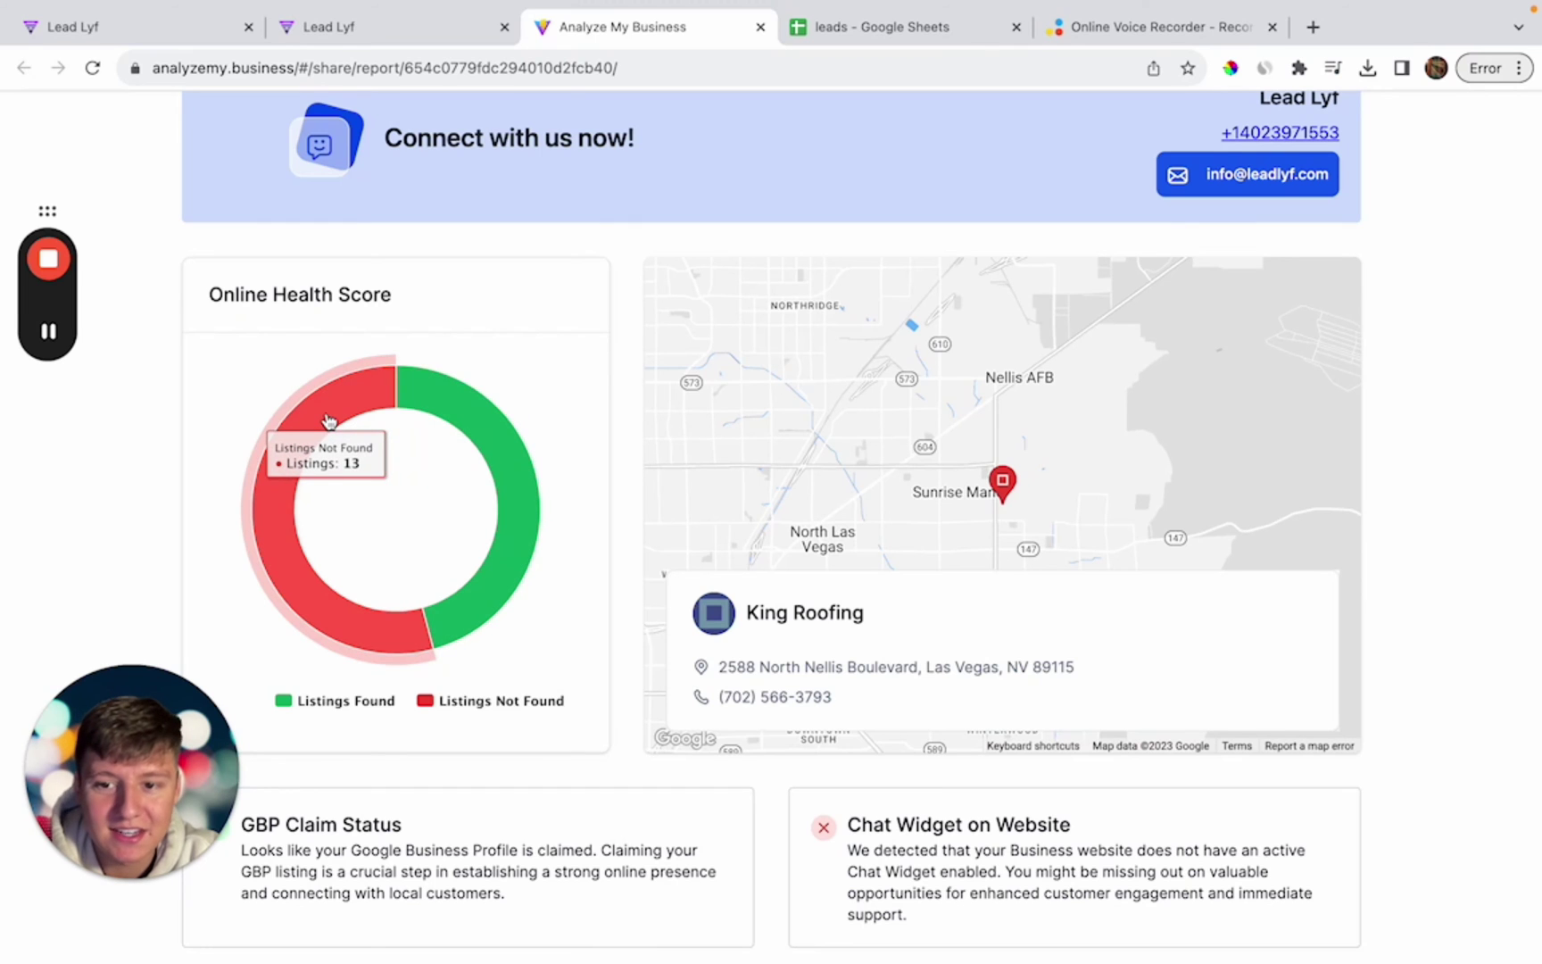
scroll(328, 417, "down", 6)
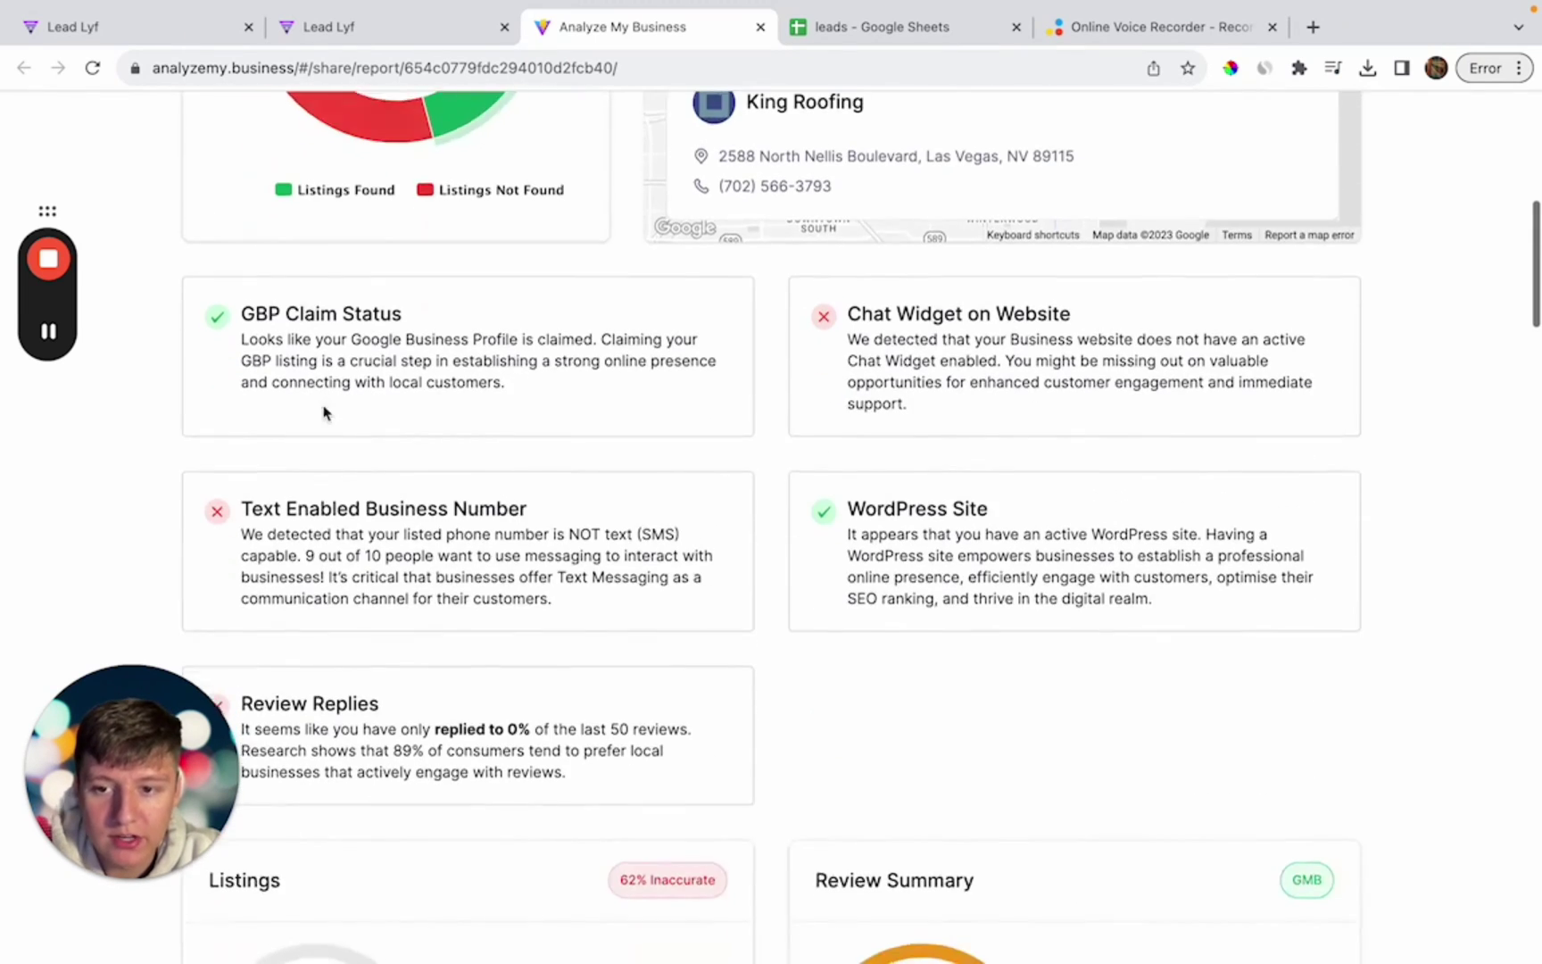
scroll(324, 413, "down", 1)
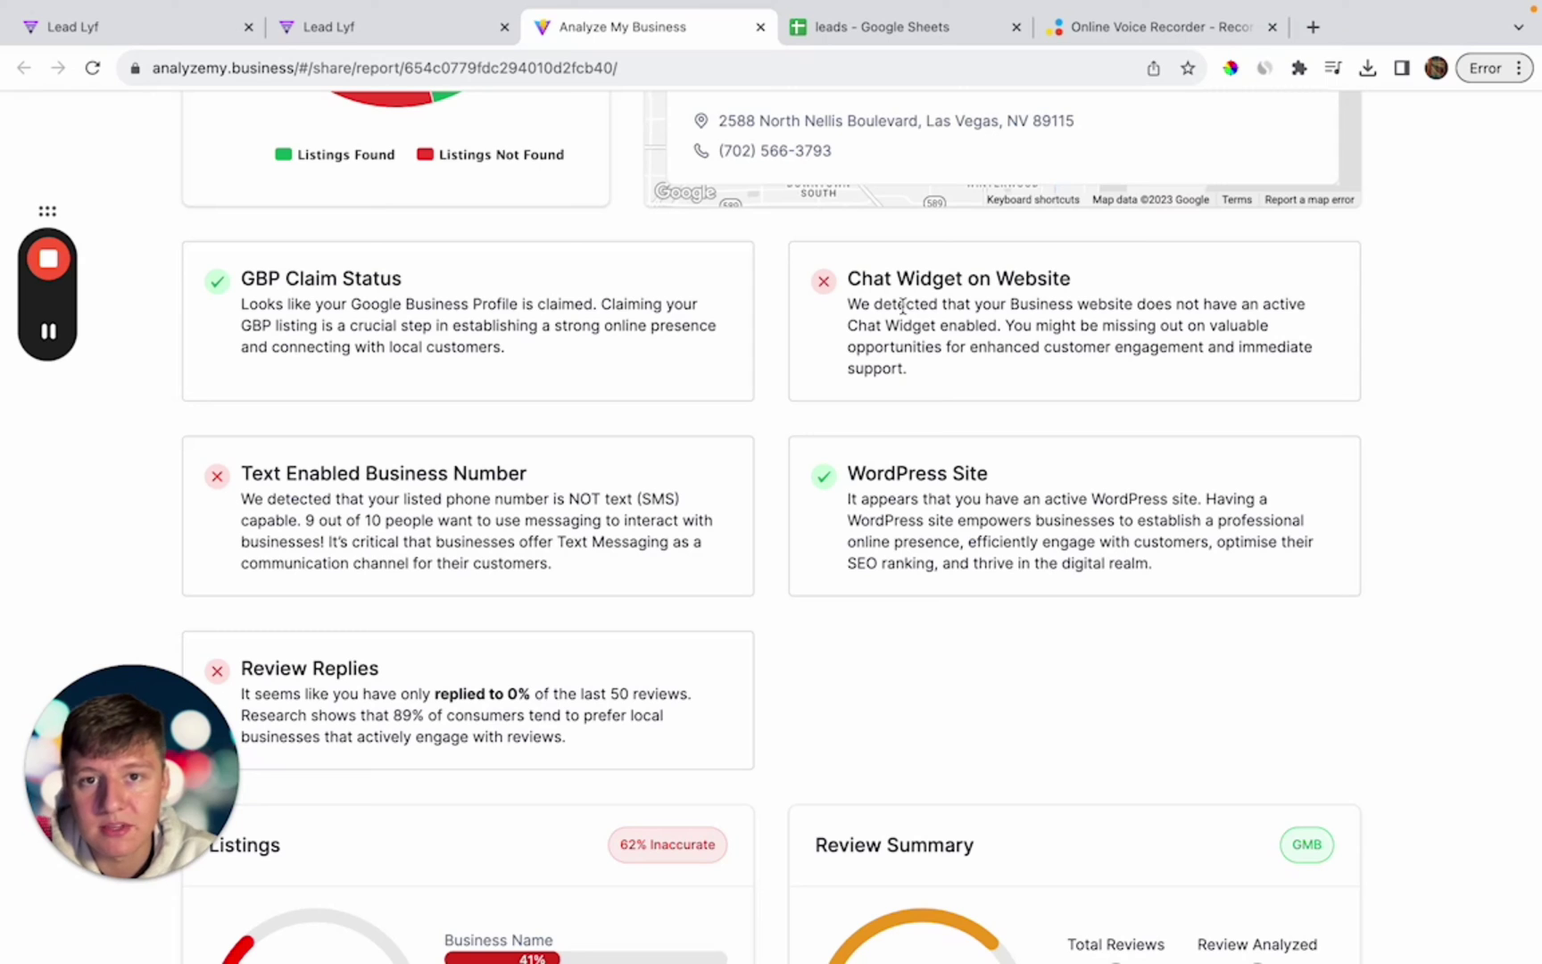
scroll(771, 379, "down", 3)
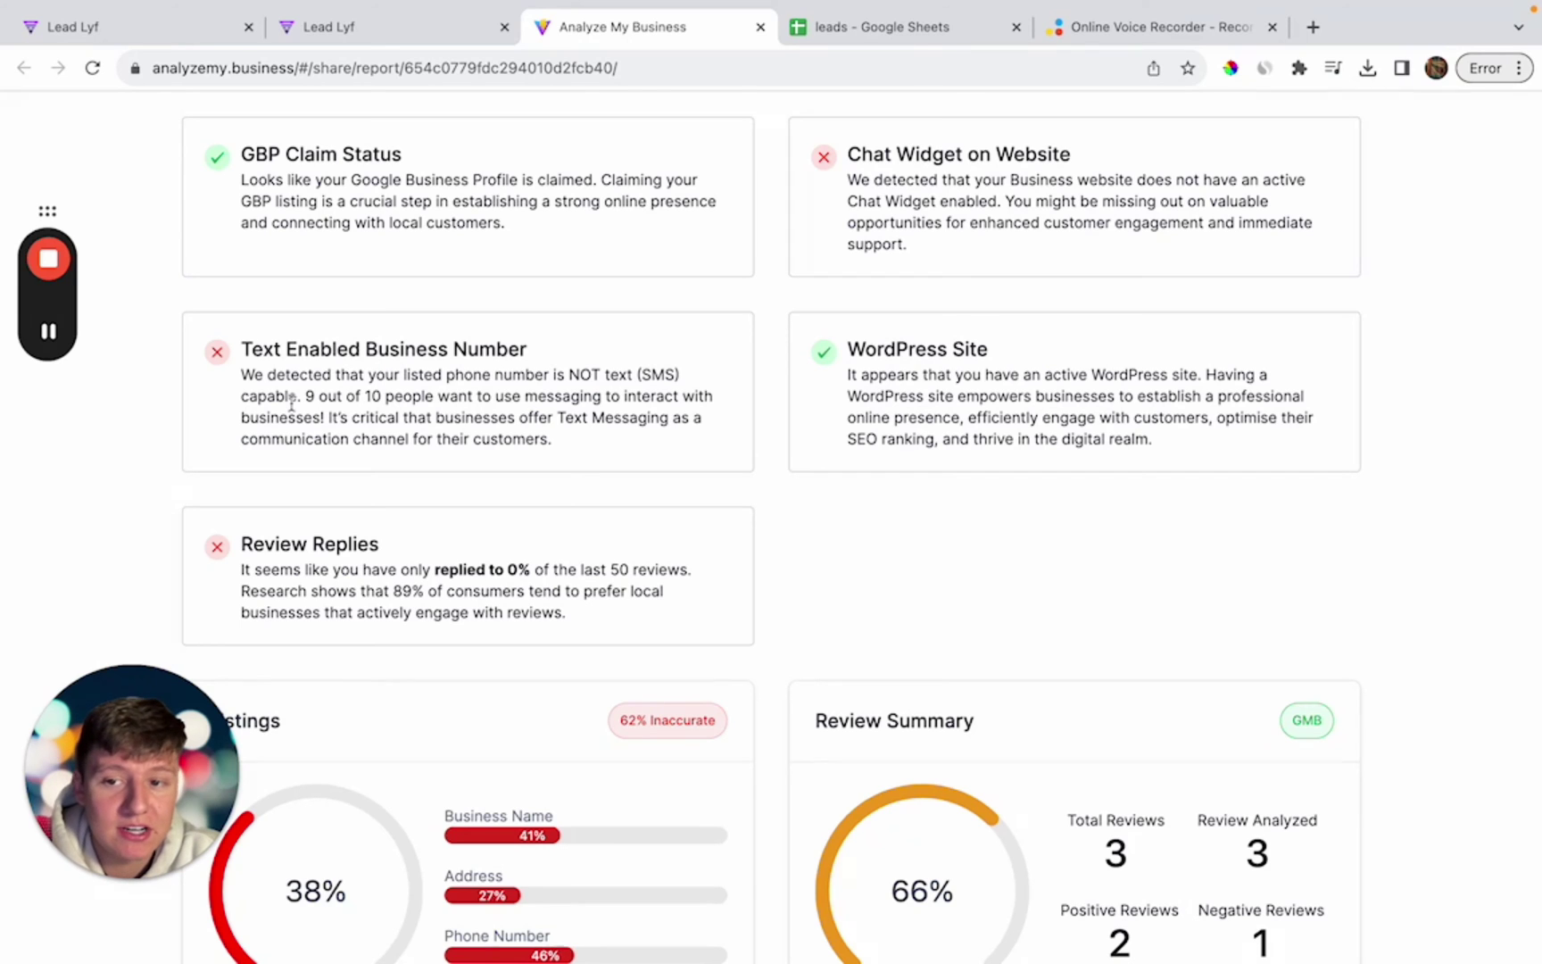
scroll(291, 403, "down", 2)
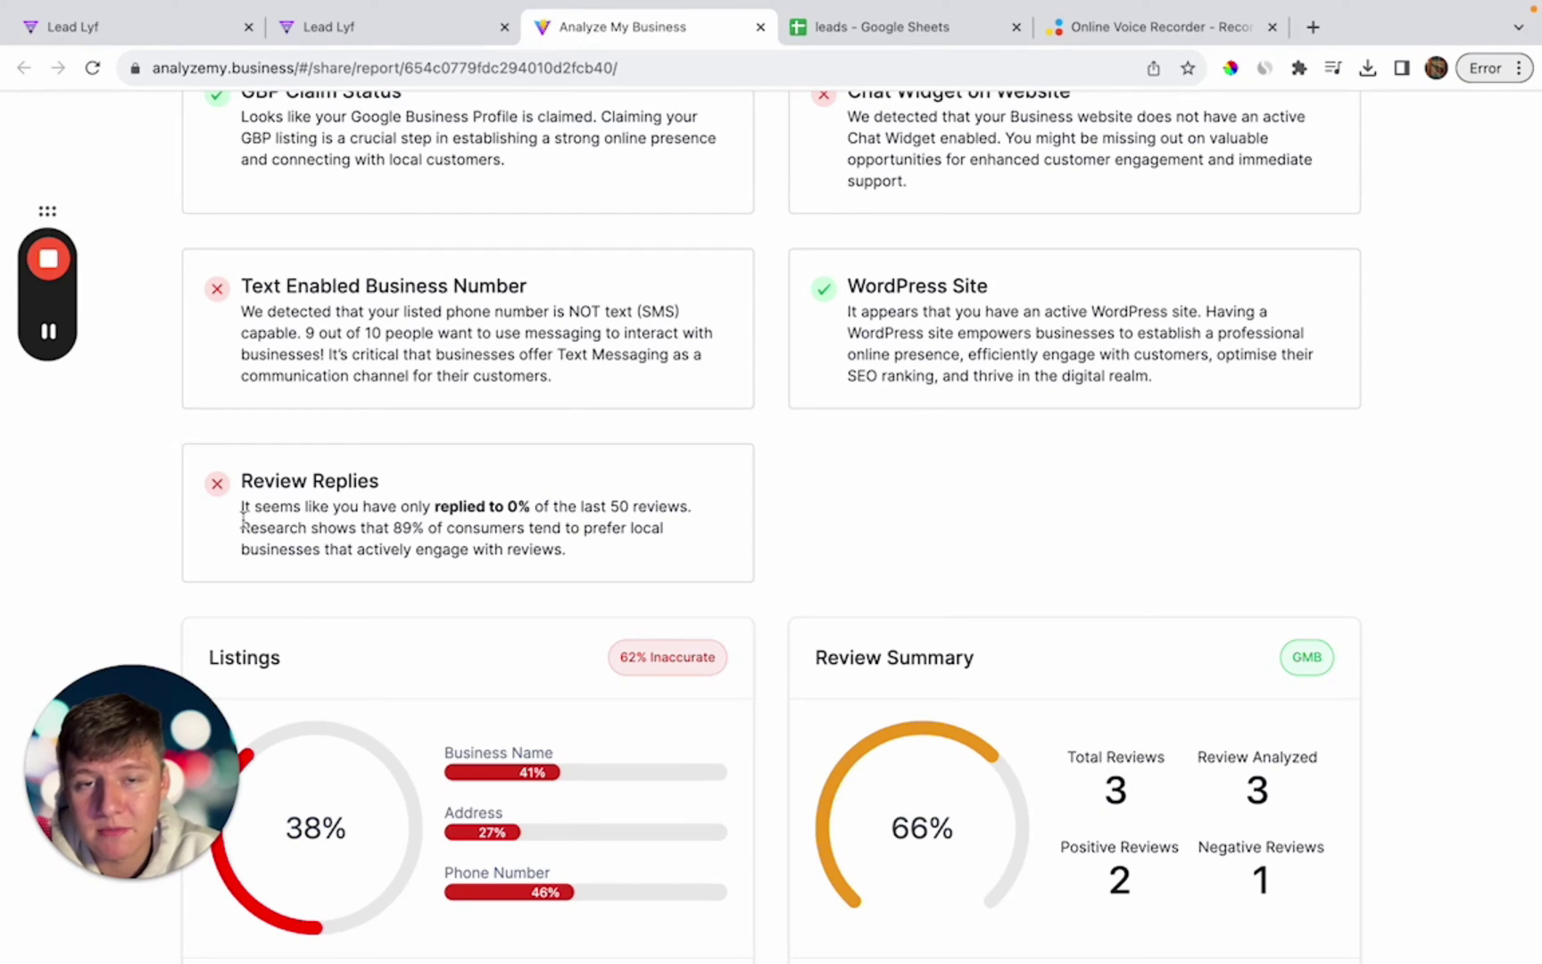
scroll(243, 518, "down", 4)
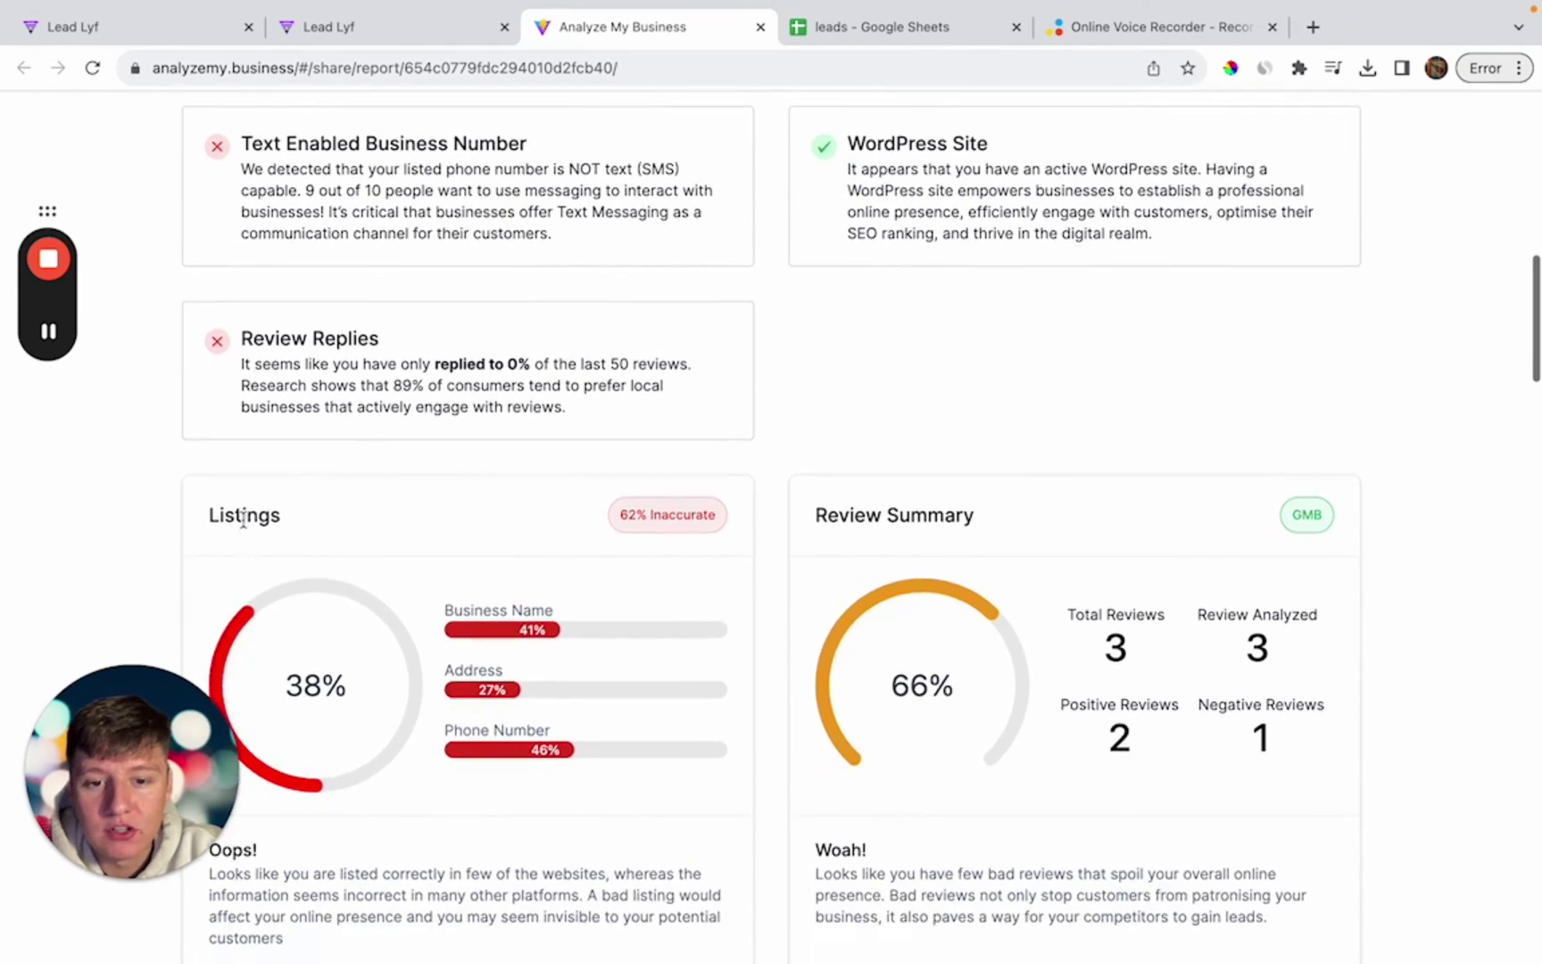
scroll(747, 540, "down", 4)
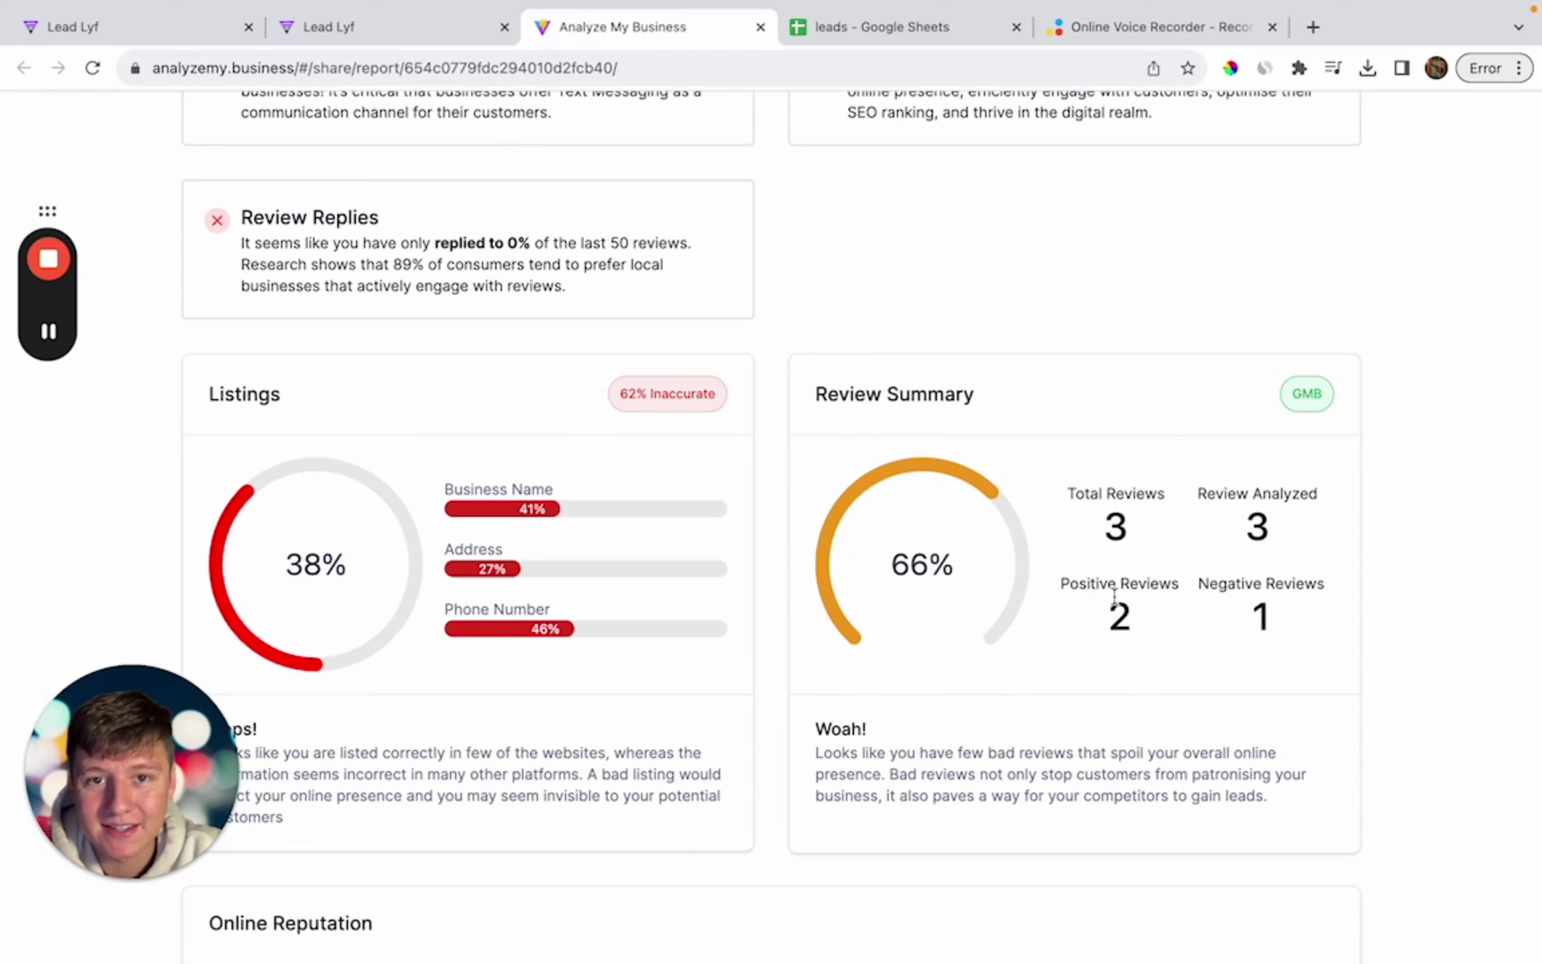
scroll(1124, 615, "up", 1)
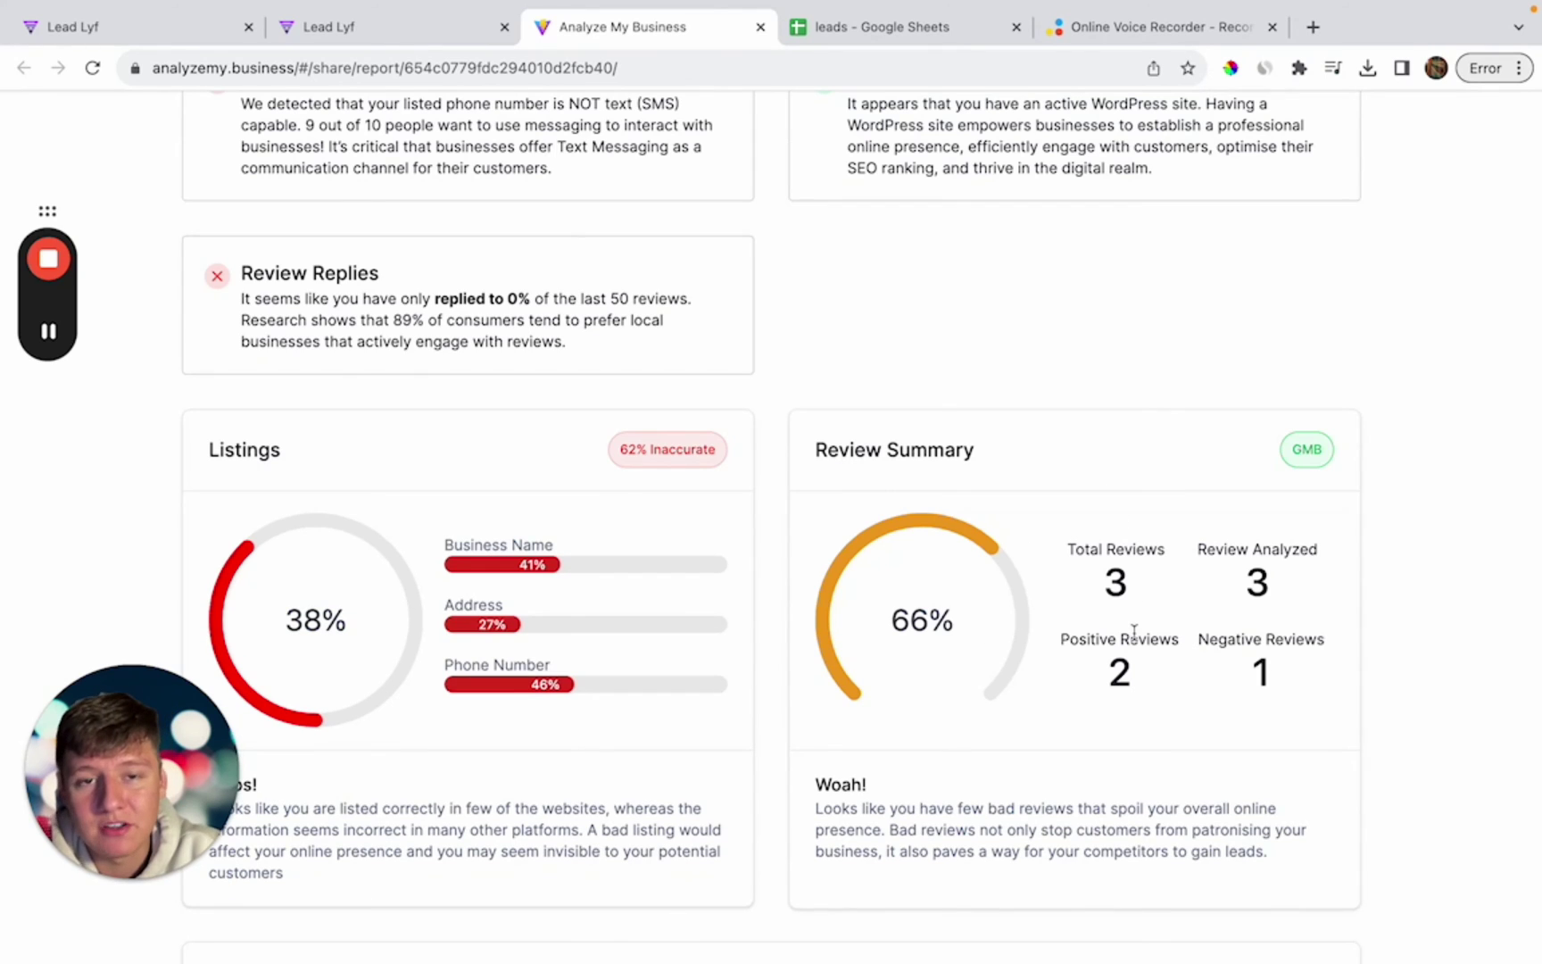
scroll(1133, 630, "down", 10)
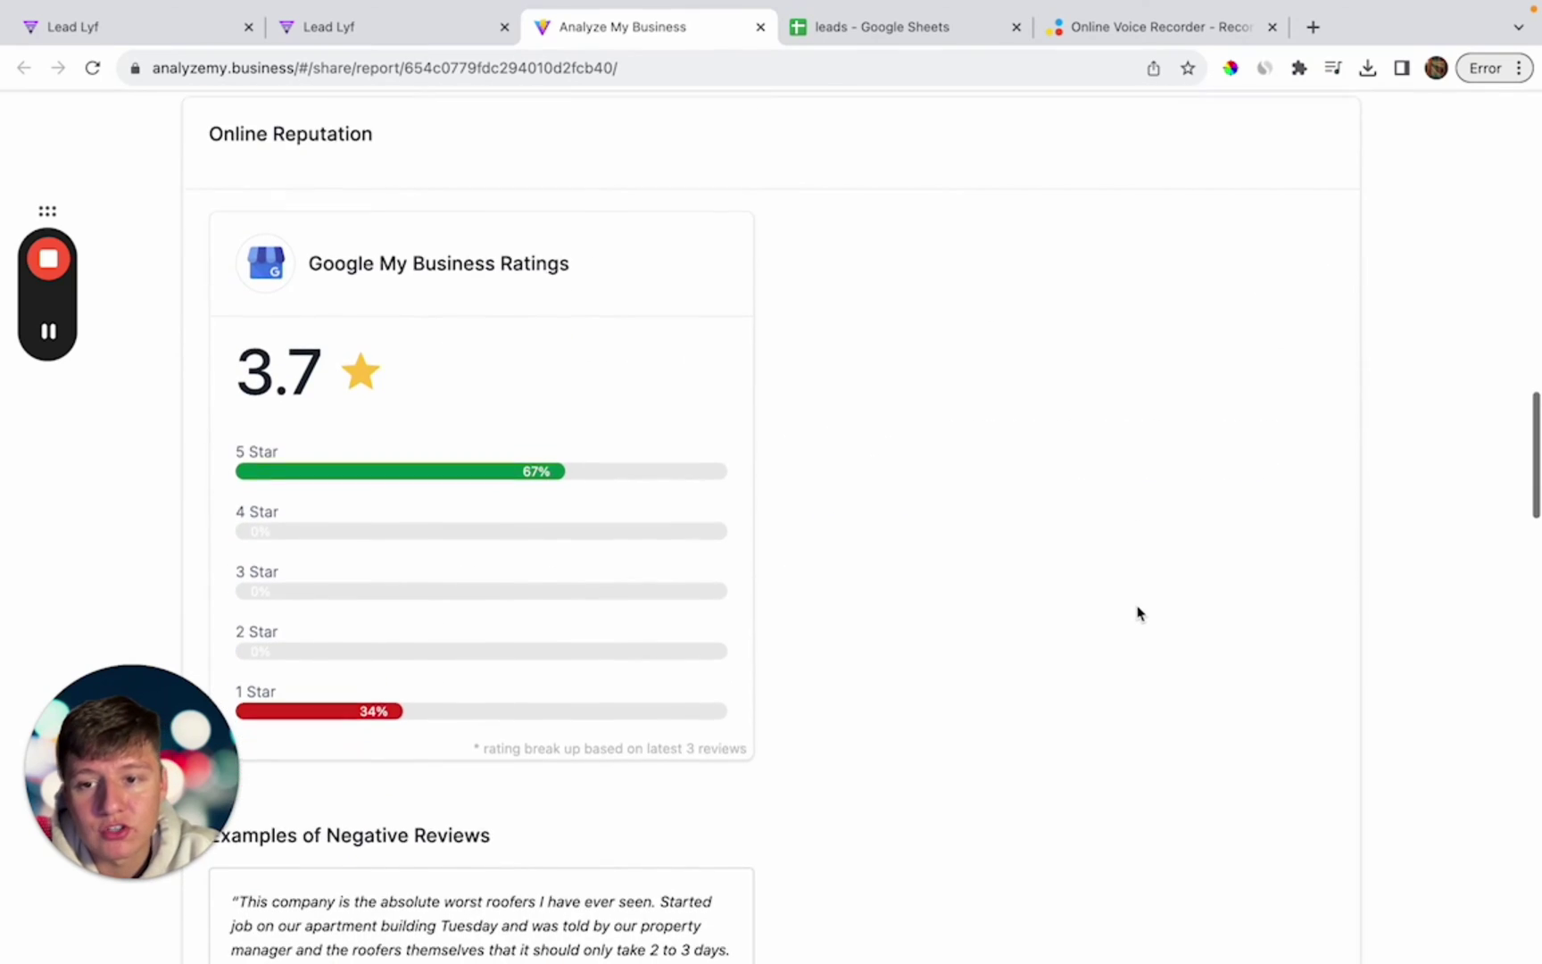
Step: Scroll down through the King Roofing audit's Online Listings and reviews, then back up
scroll(269, 345, "down", 2)
scroll(268, 345, "down", 20)
scroll(268, 346, "down", 7)
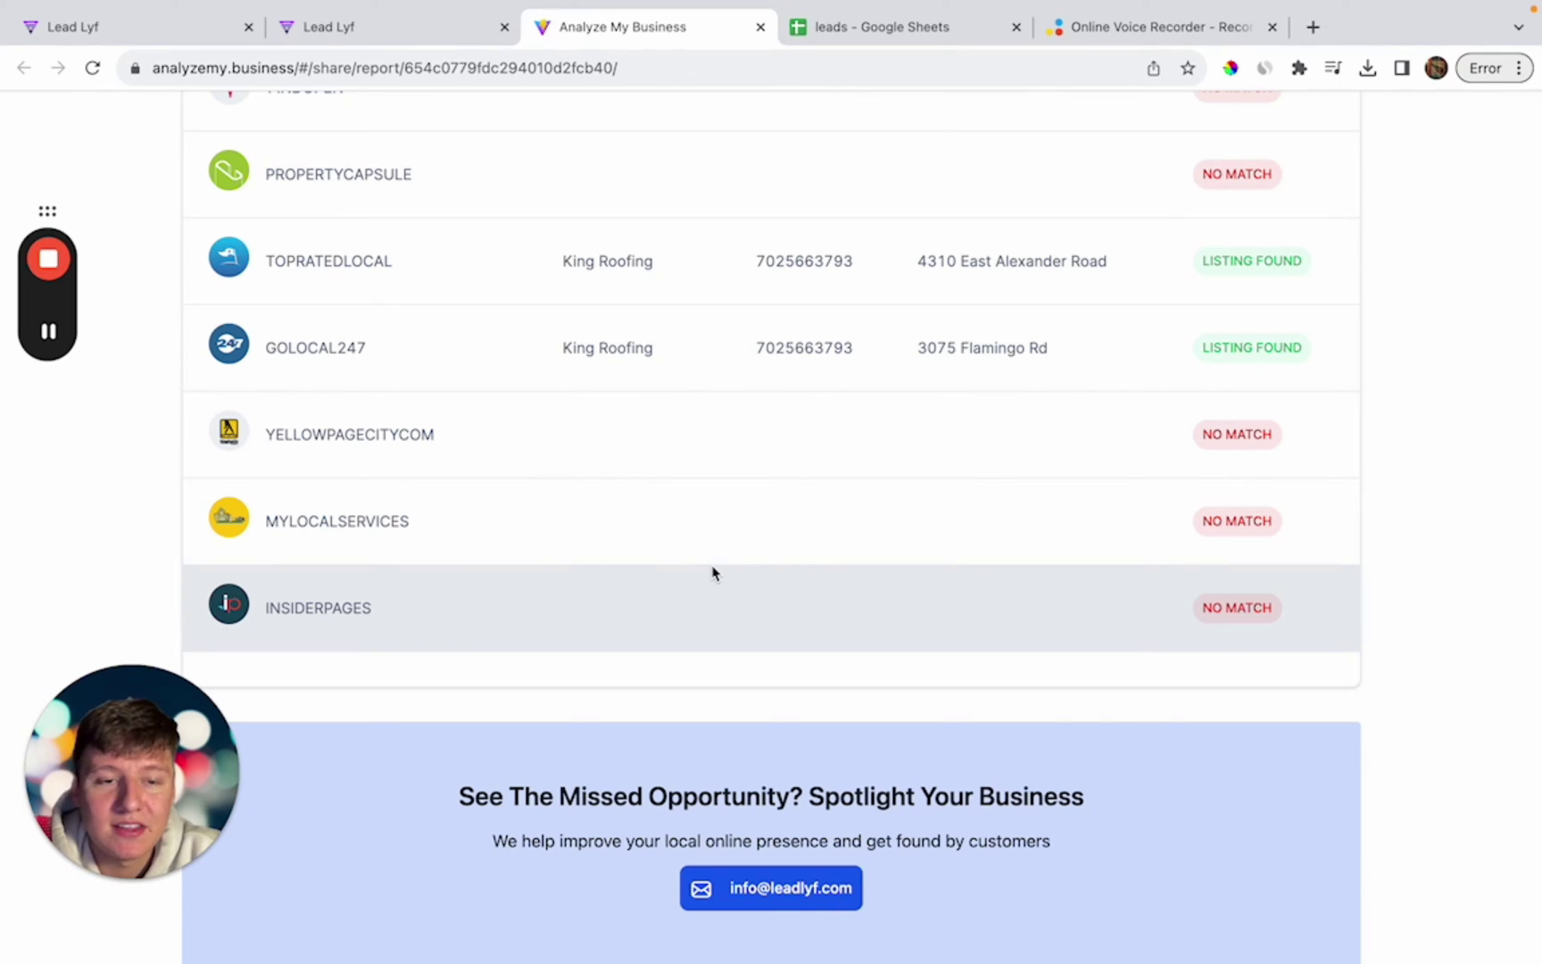
scroll(713, 572, "up", 10)
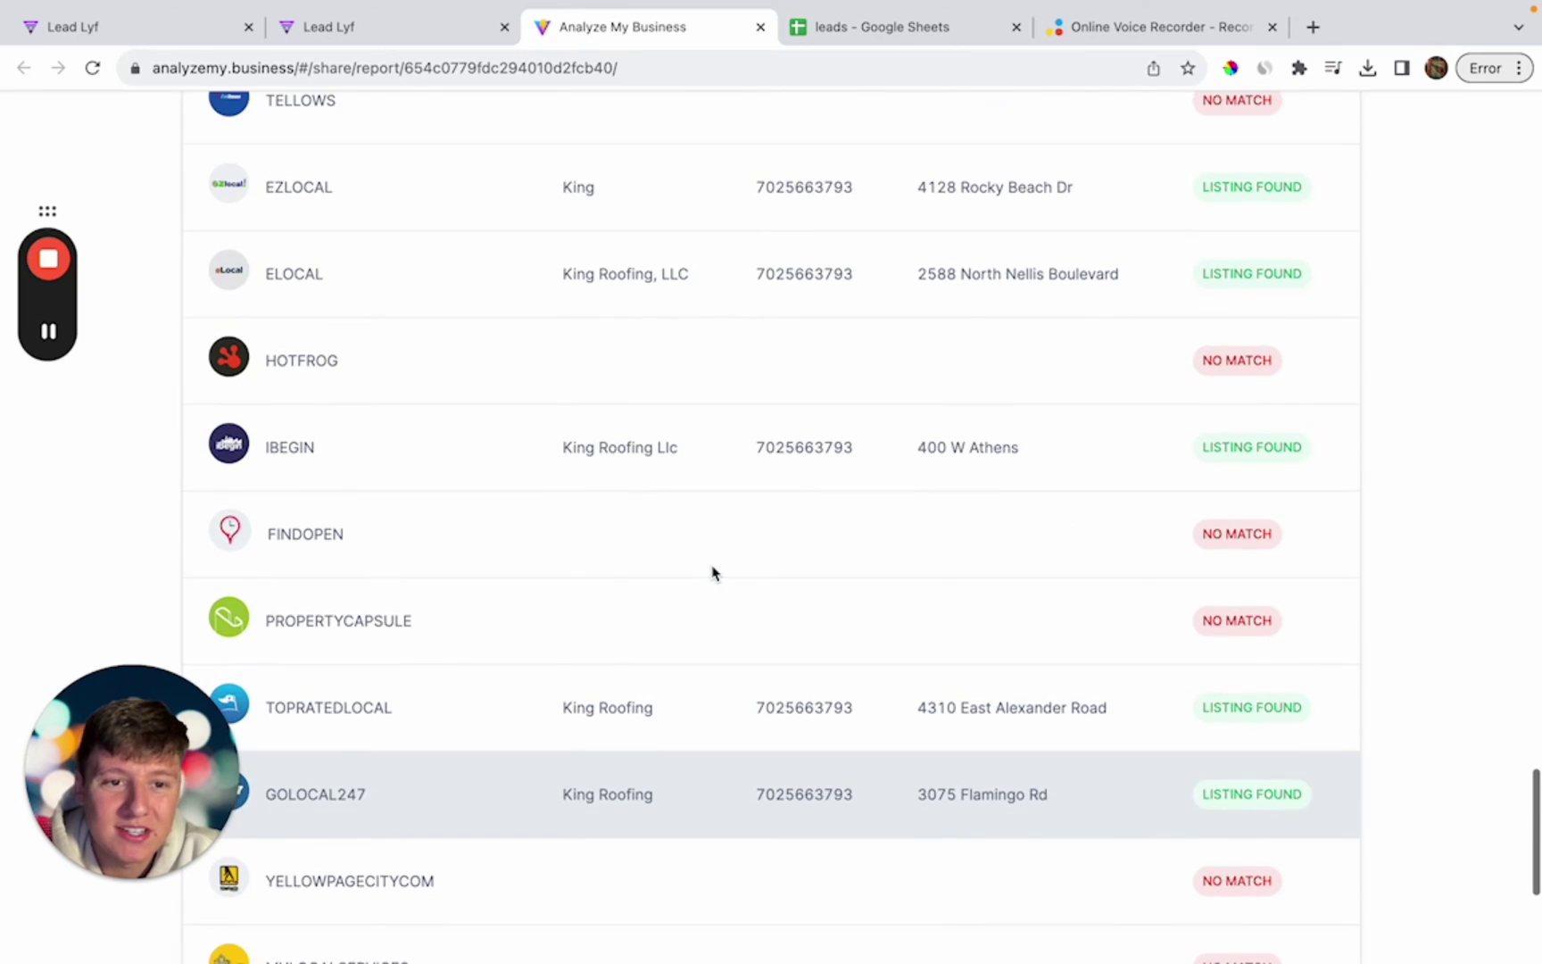
scroll(713, 572, "up", 15)
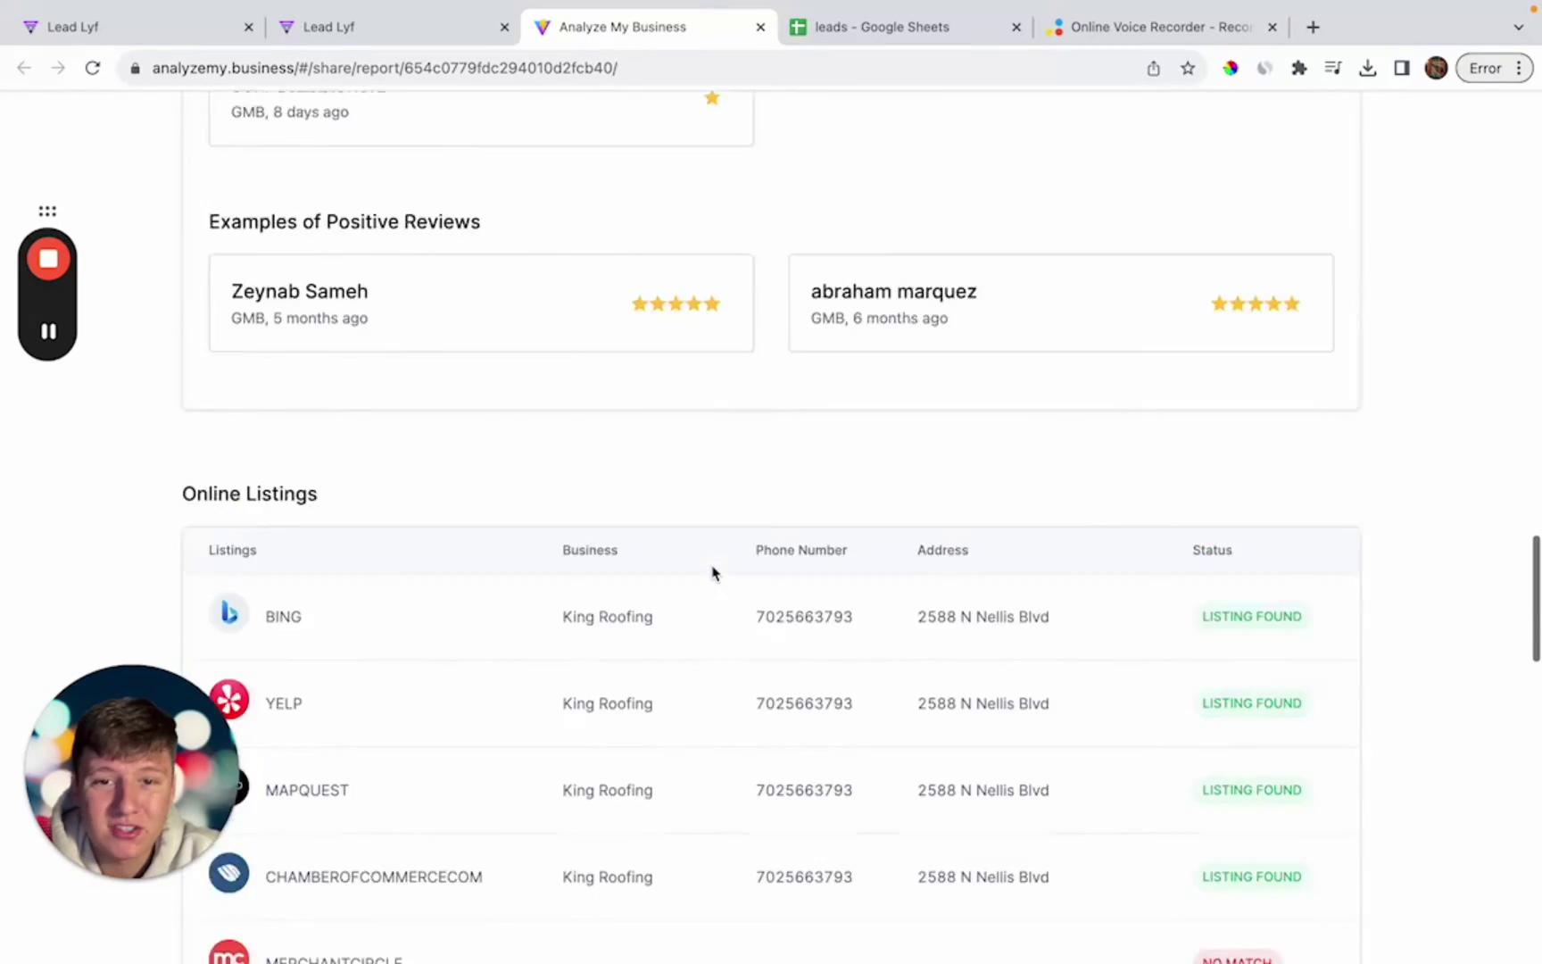
scroll(713, 572, "up", 6)
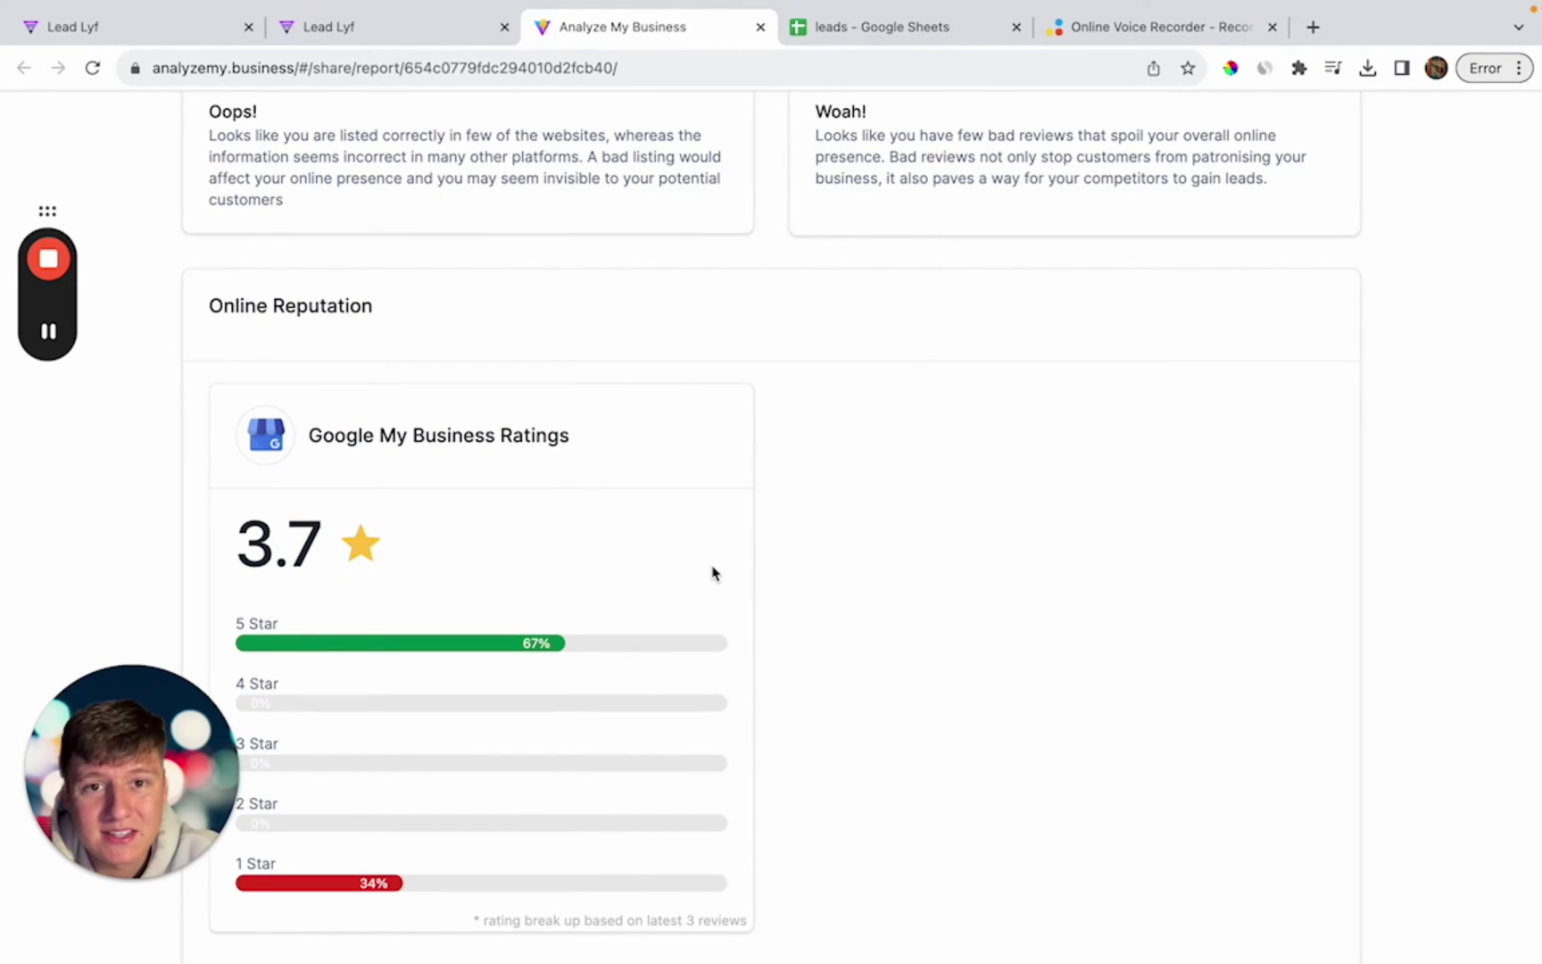
scroll(714, 572, "down", 1)
scroll(713, 572, "up", 7)
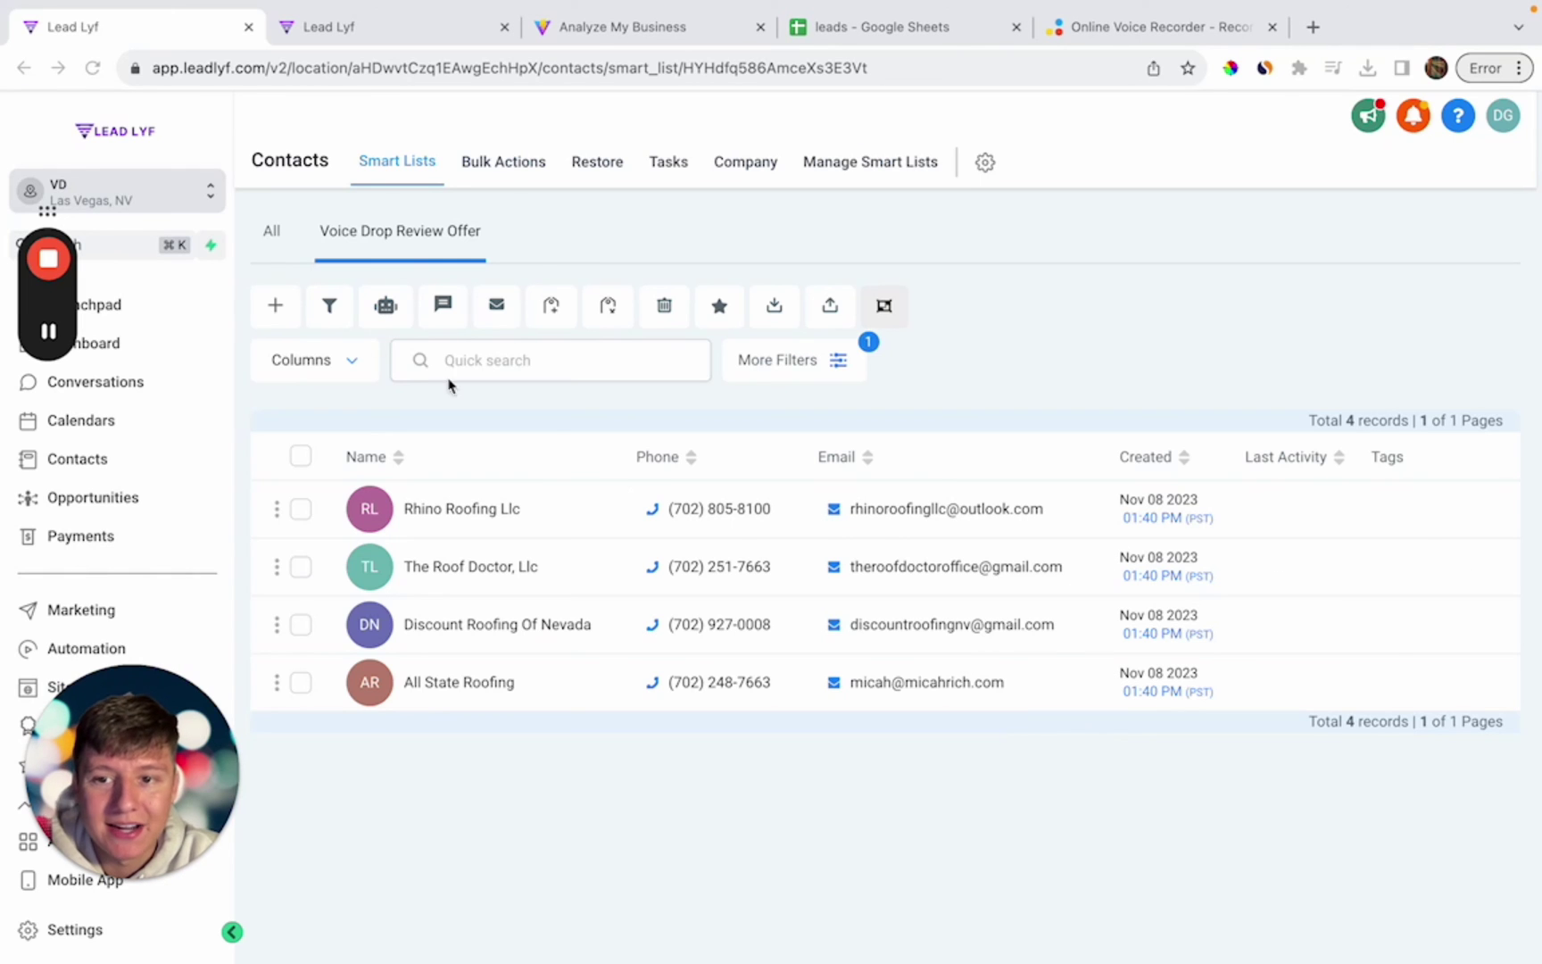
Step: Tag all 4 selected contacts 'voice drop review offer', with the pasted action description
left_click(301, 458)
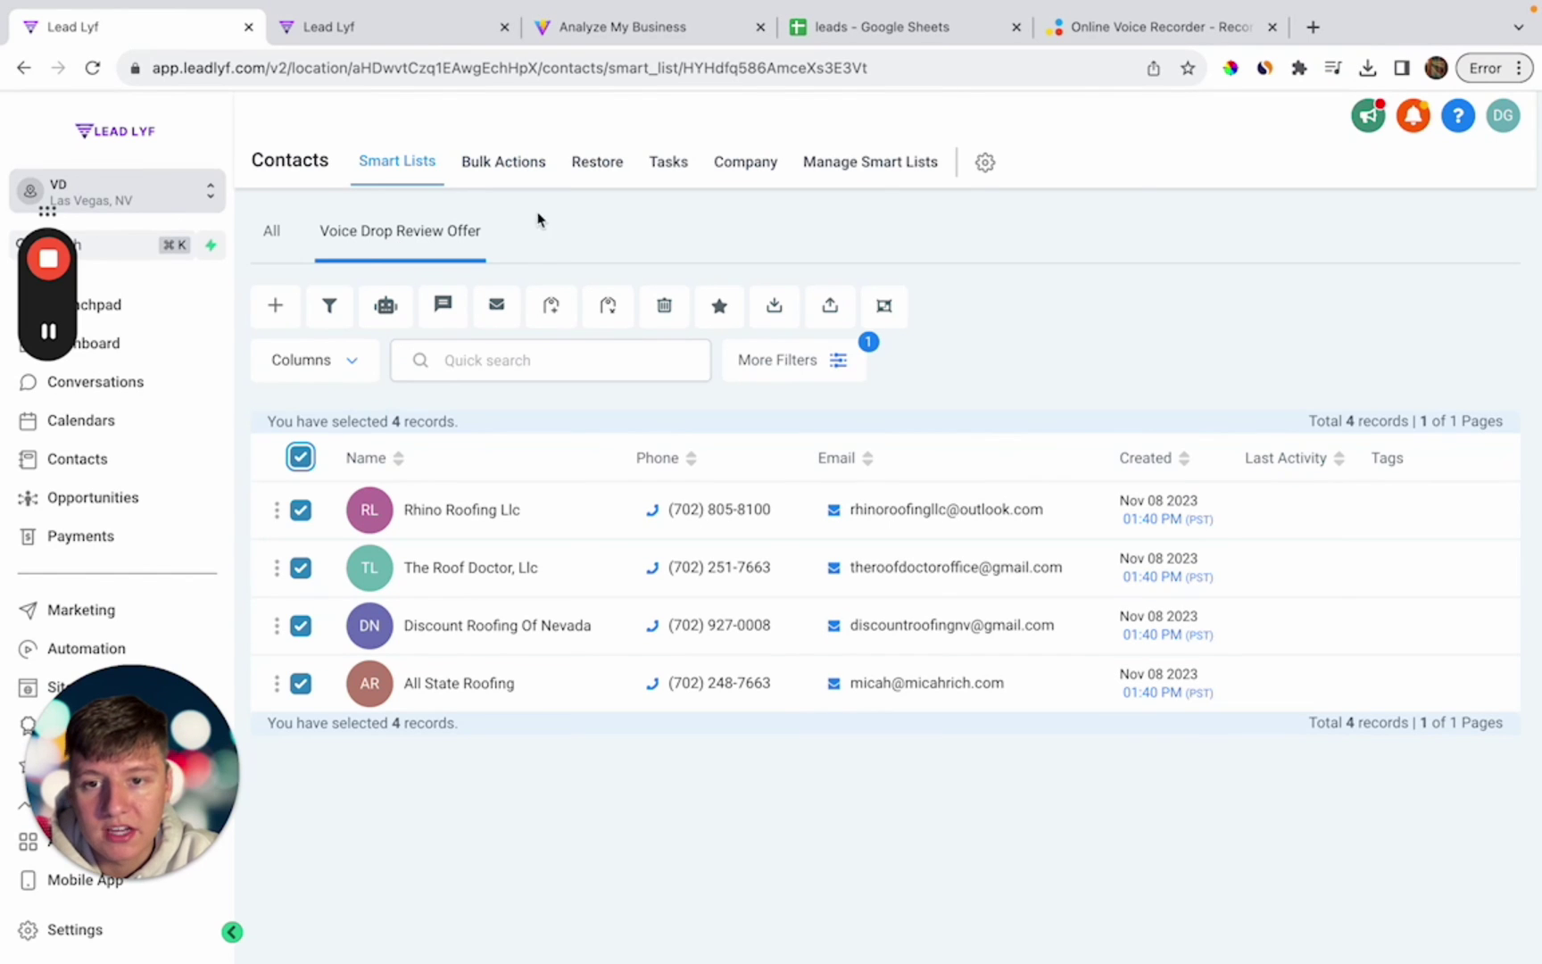
left_click(551, 307)
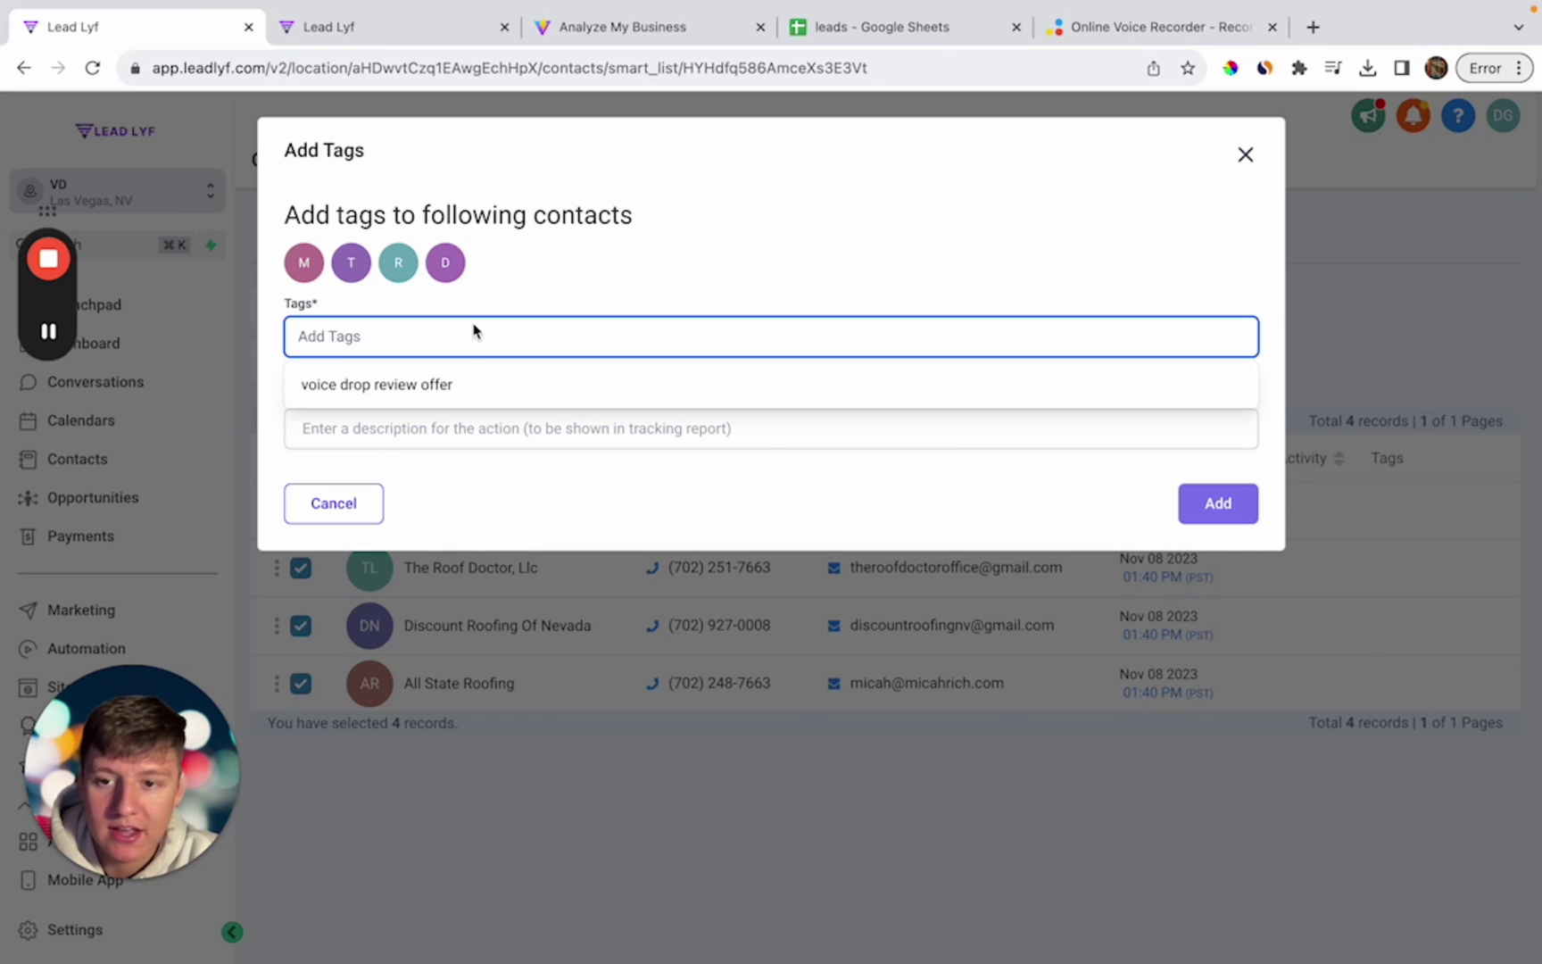
left_click(459, 387)
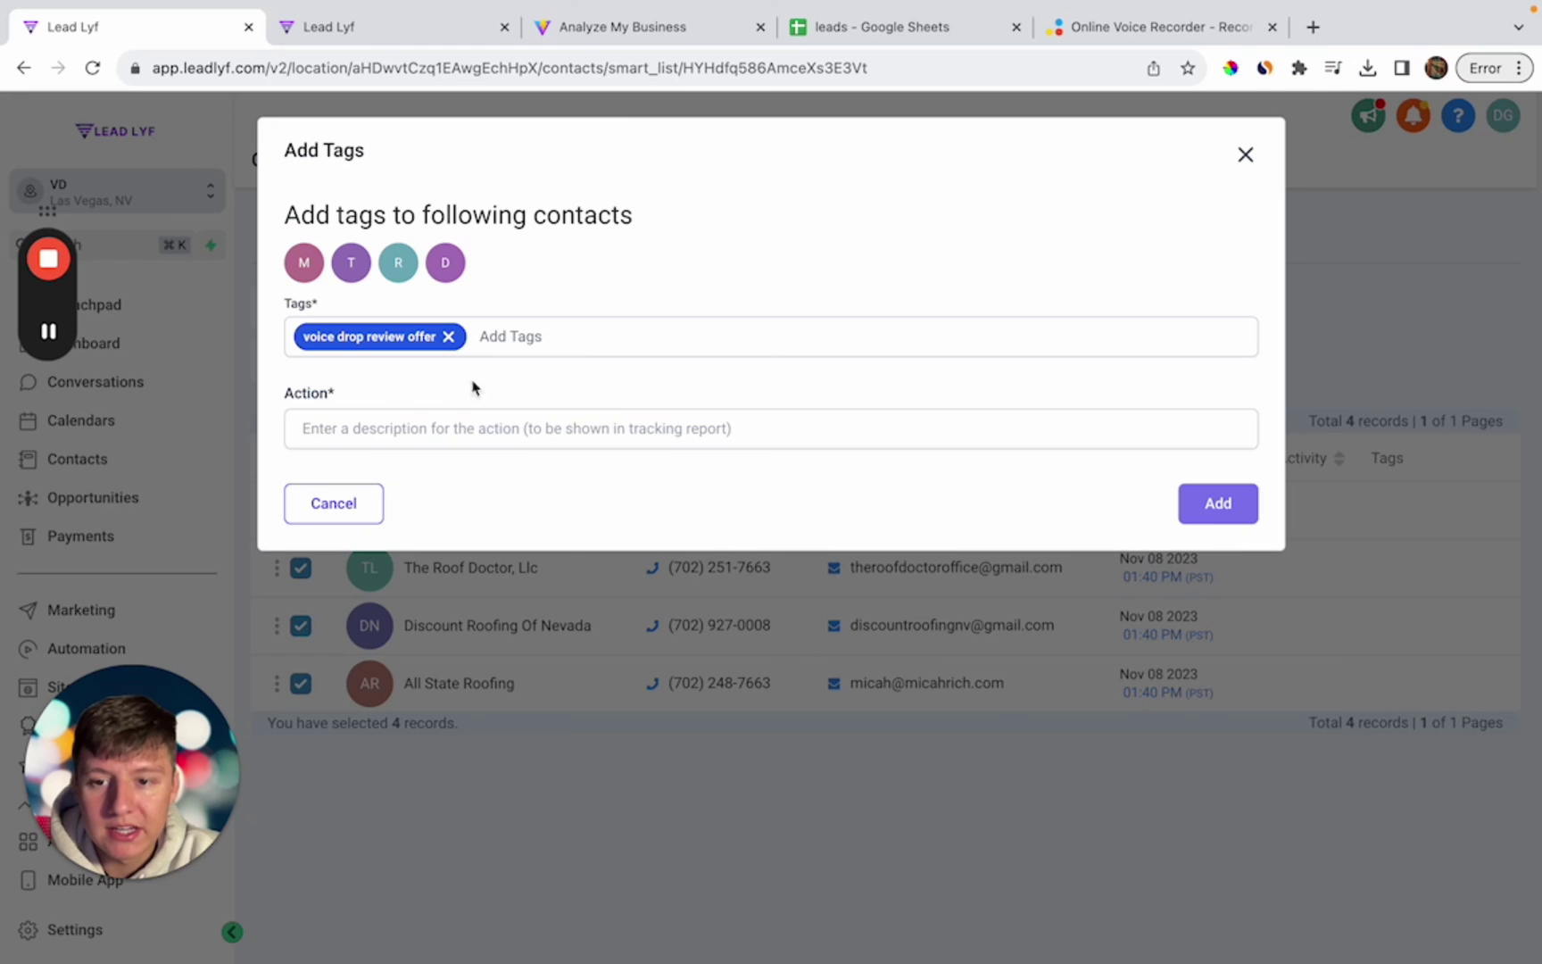
left_click(390, 431)
type("voice drop review offer")
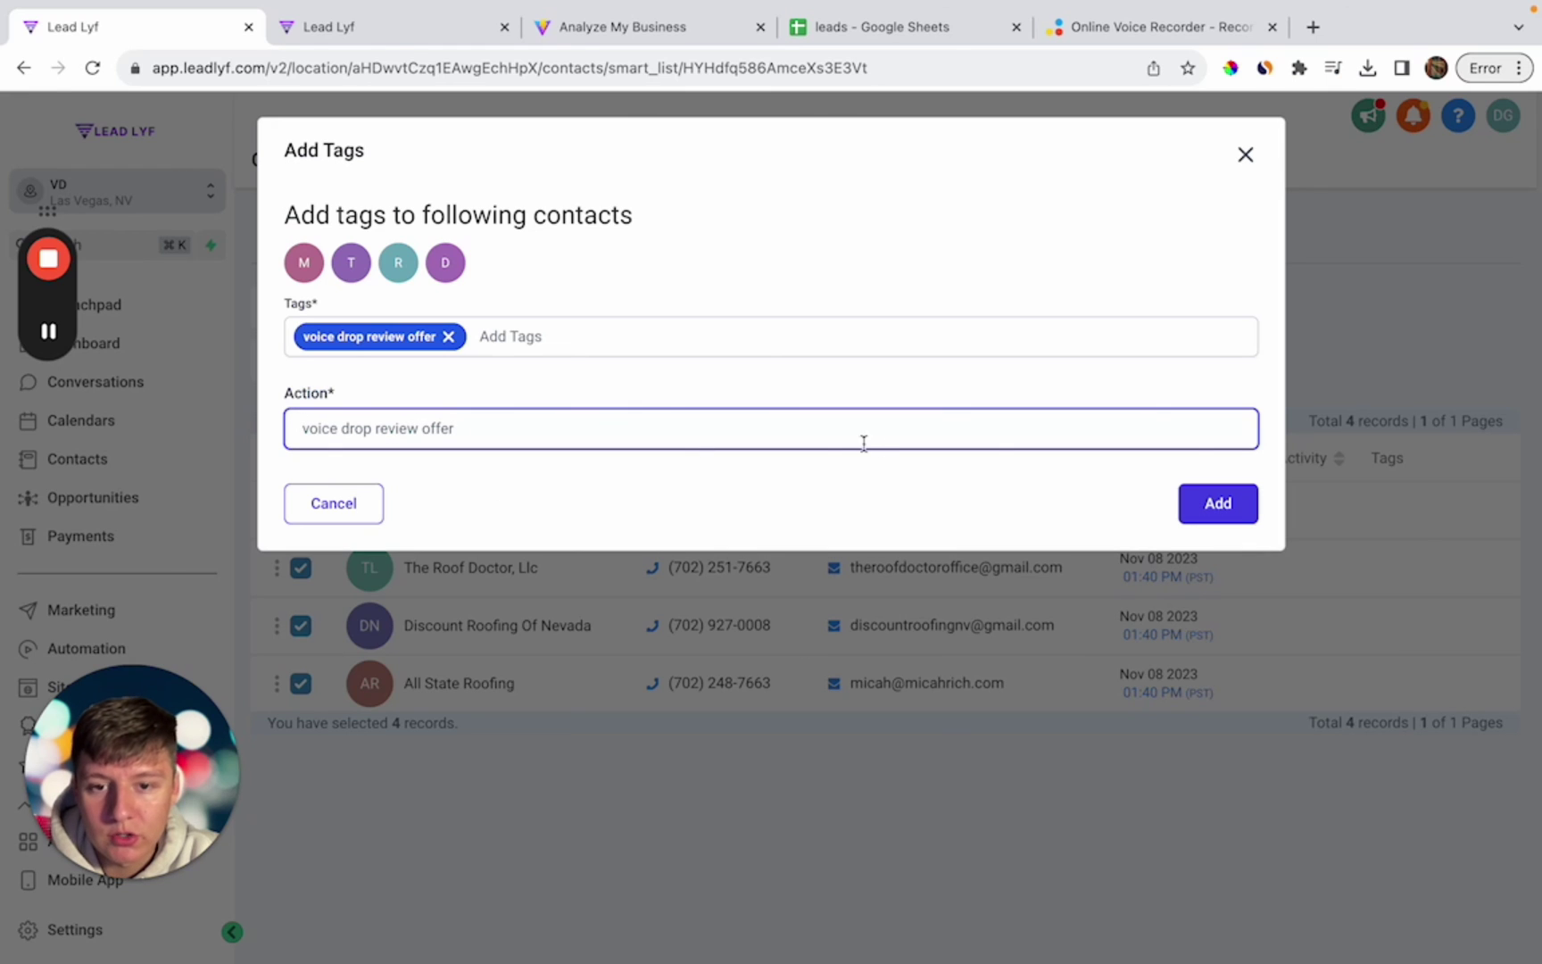
left_click(1215, 502)
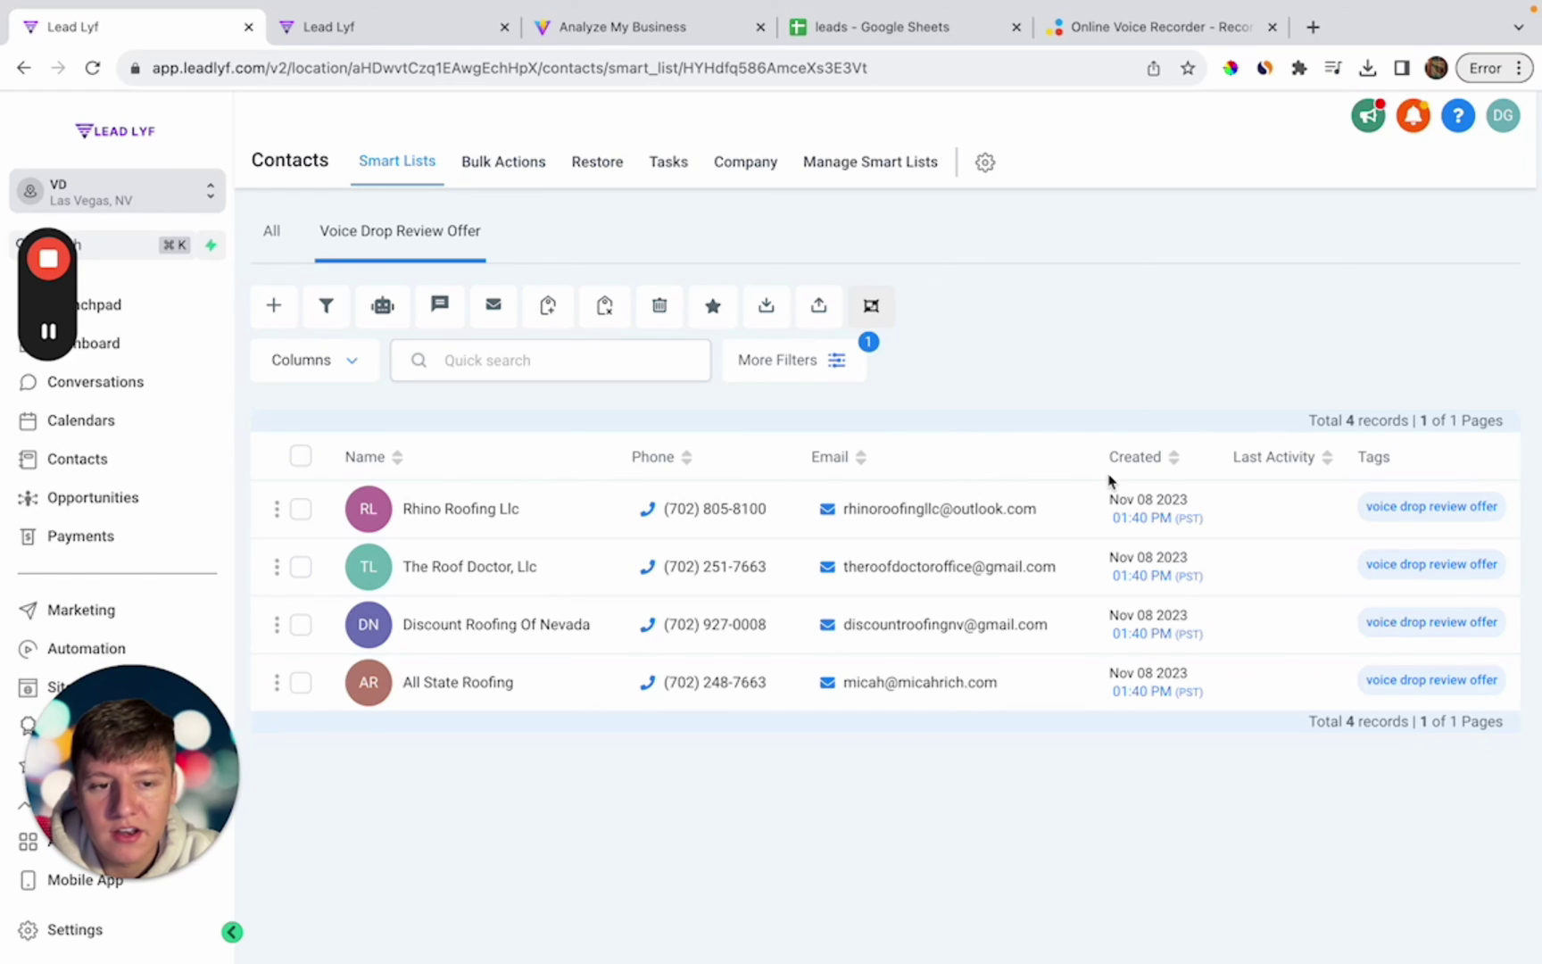